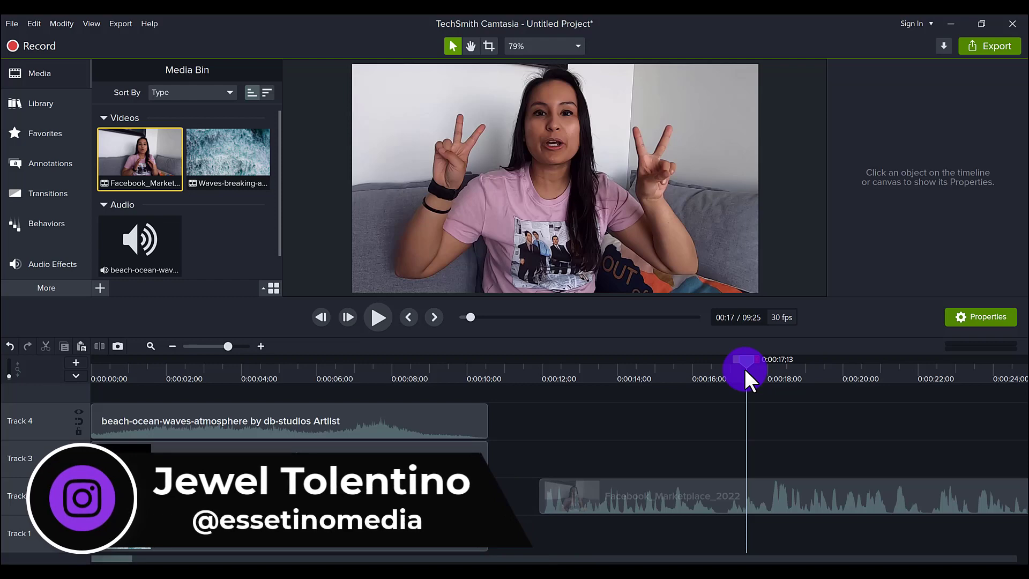
Scrub the playhead back to about 7 seconds to preview the letterboxed waves frame
{"action": "left_click_drag", "start_coordinate": [744, 369], "coordinate": [738, 368]}
{"action": "left_click", "coordinate": [546, 491]}
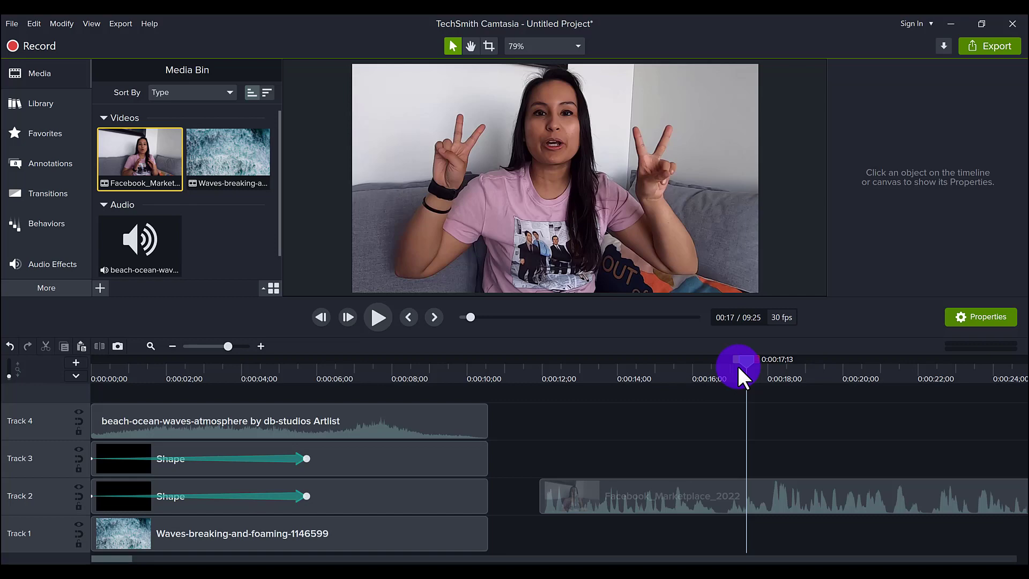
{"action": "left_click_drag", "start_coordinate": [111, 369], "coordinate": [384, 371]}
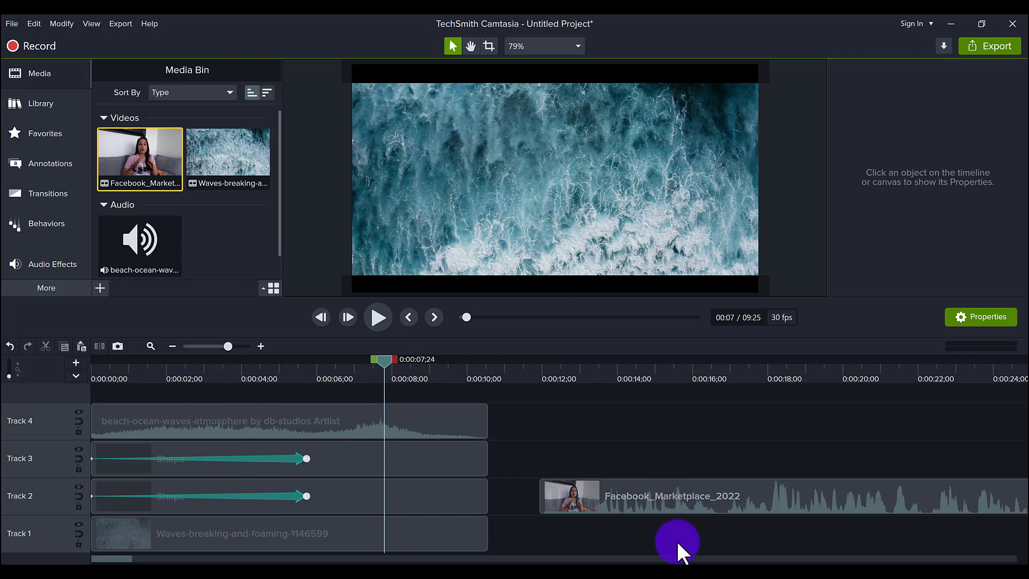
Push the presenter clip further right and paste a copy of the waves clip at 0:11 on Track 1
{"action": "left_click_drag", "start_coordinate": [678, 496], "coordinate": [1018, 495]}
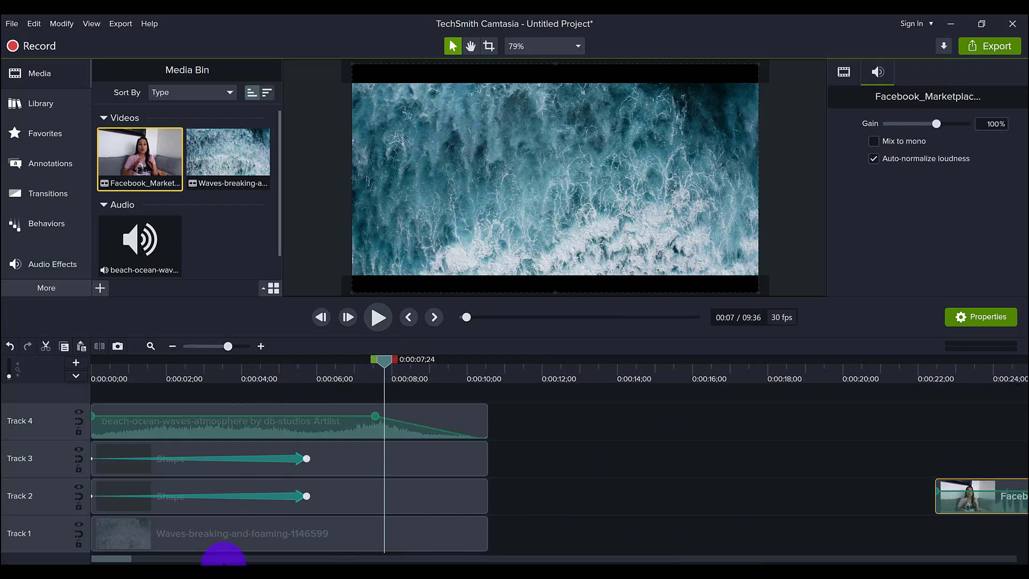
{"action": "left_click", "coordinate": [228, 539]}
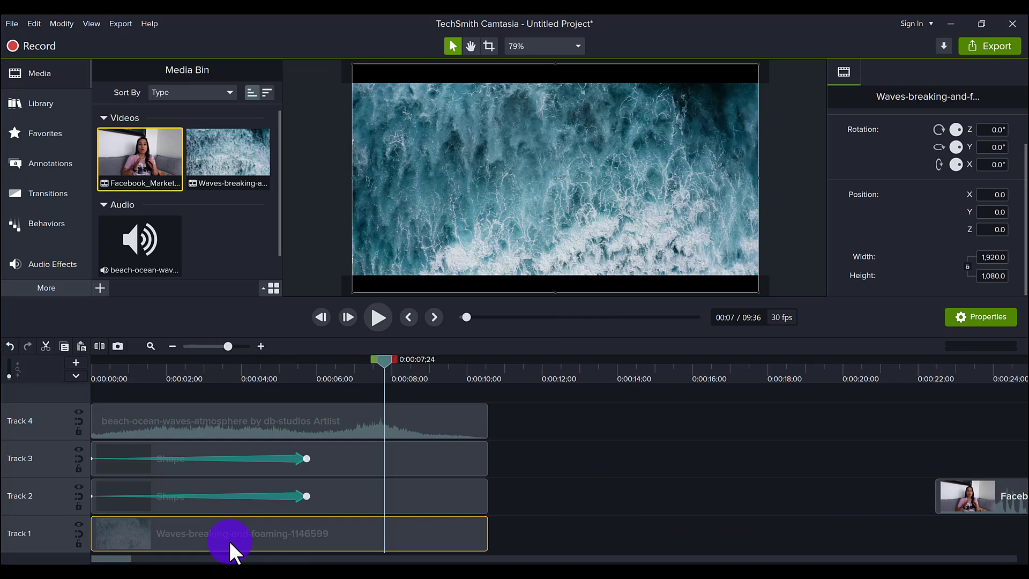
{"action": "left_click", "coordinate": [526, 378]}
{"action": "left_click", "coordinate": [560, 458]}
{"action": "key", "text": "ctrl+v"}
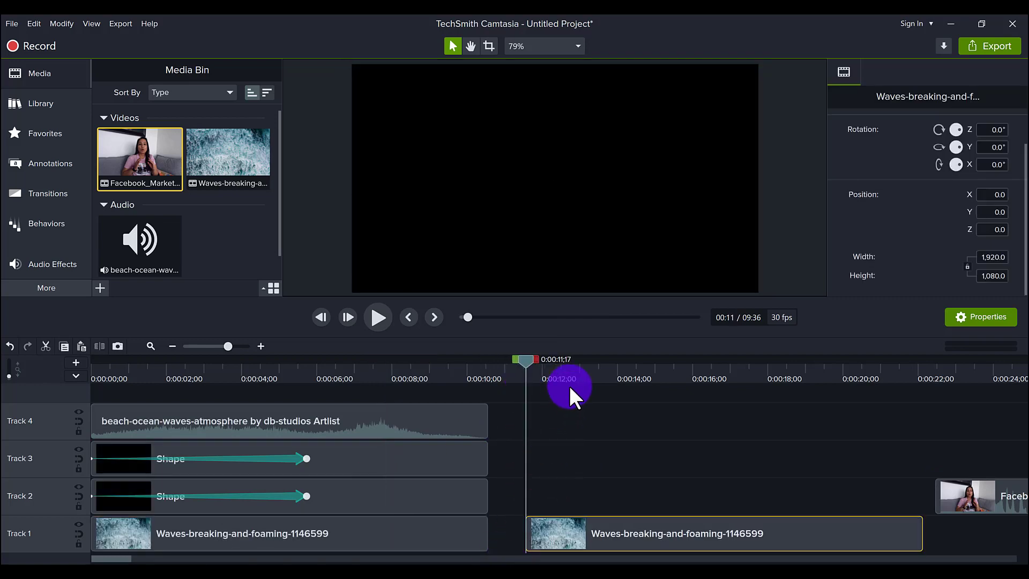
Scrub through the original waves clip and onto the copied one to compare them
{"action": "left_click_drag", "start_coordinate": [569, 385], "coordinate": [599, 377]}
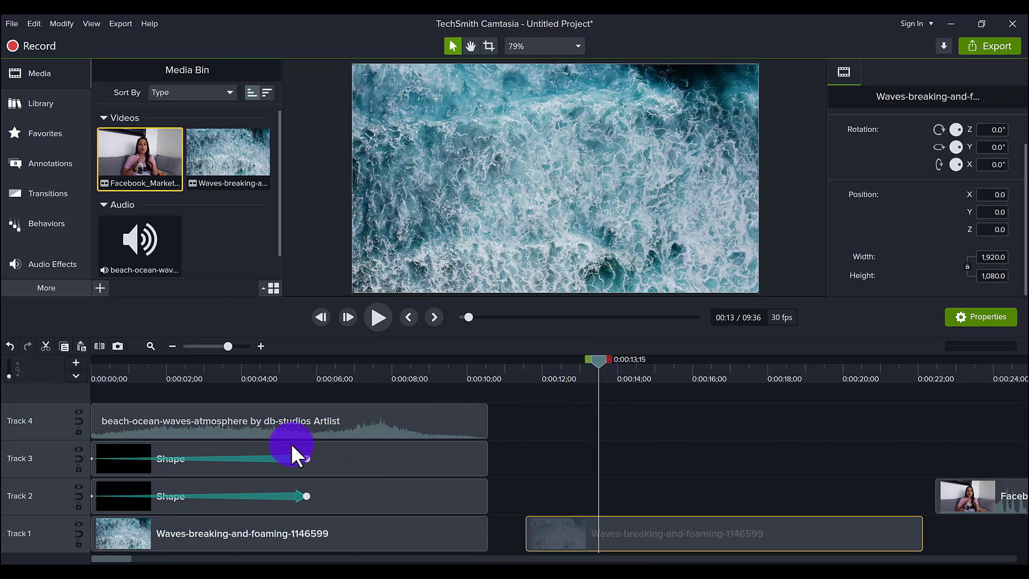
{"action": "left_click", "coordinate": [94, 369]}
{"action": "left_click_drag", "start_coordinate": [118, 368], "coordinate": [562, 446]}
{"action": "left_click", "coordinate": [590, 384]}
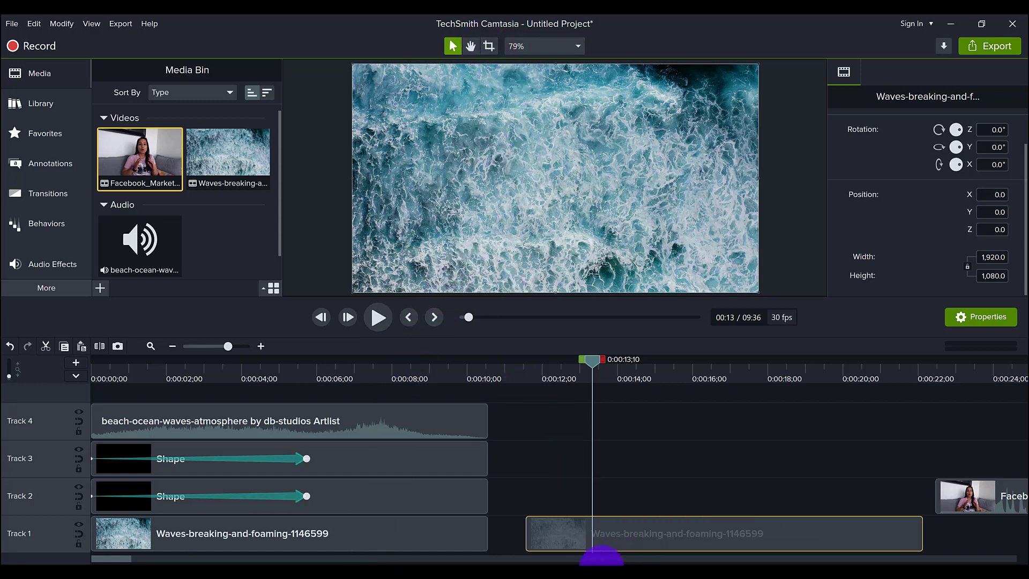
Crop the copied waves video's top and bottom to 1,920 × 835.7 and recentre it vertically
{"action": "left_click", "coordinate": [484, 47]}
{"action": "left_click_drag", "start_coordinate": [554, 63], "coordinate": [543, 88]}
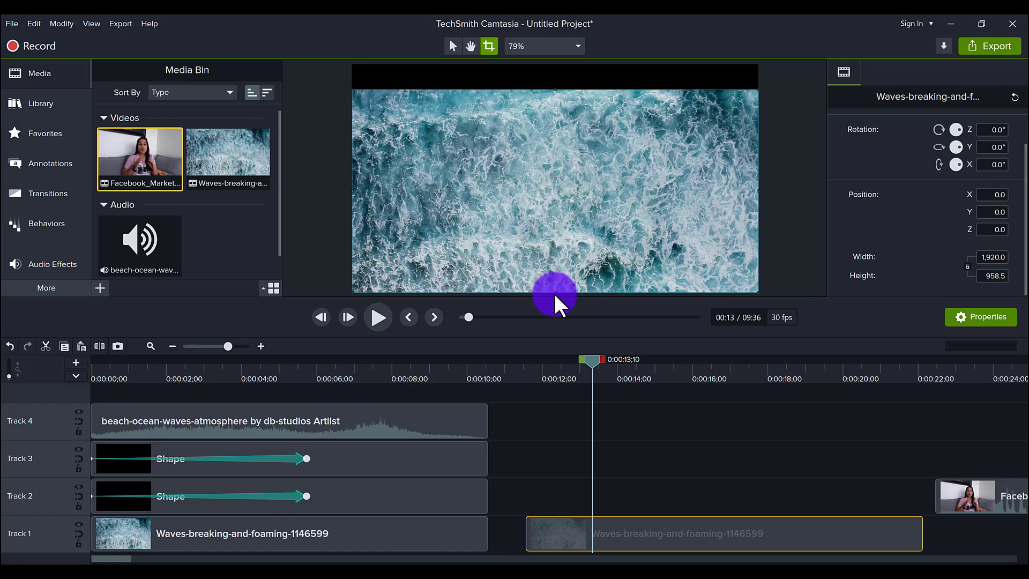
{"action": "left_click_drag", "start_coordinate": [553, 283], "coordinate": [548, 266]}
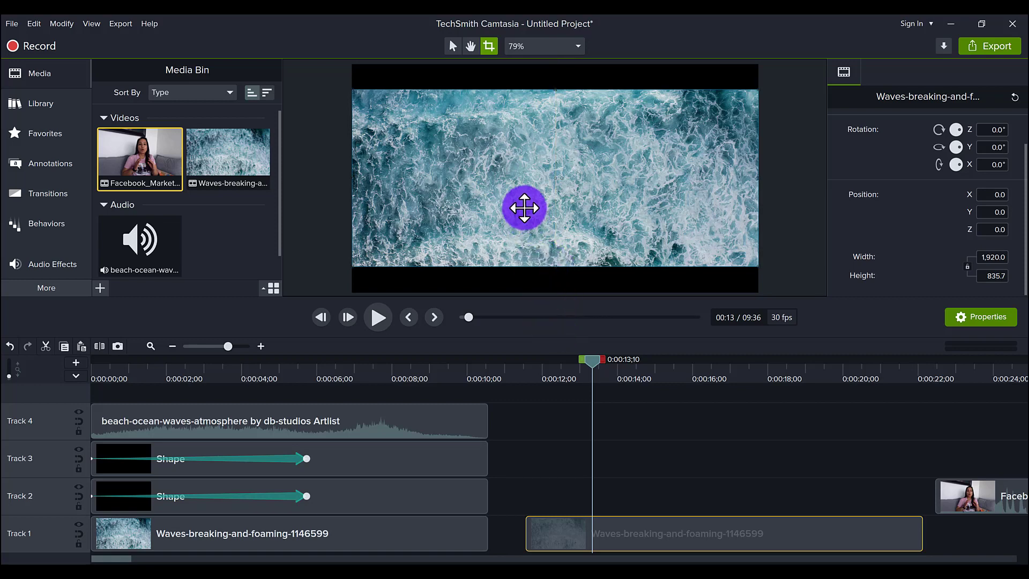
{"action": "left_click_drag", "start_coordinate": [524, 207], "coordinate": [522, 209]}
{"action": "left_click", "coordinate": [326, 223]}
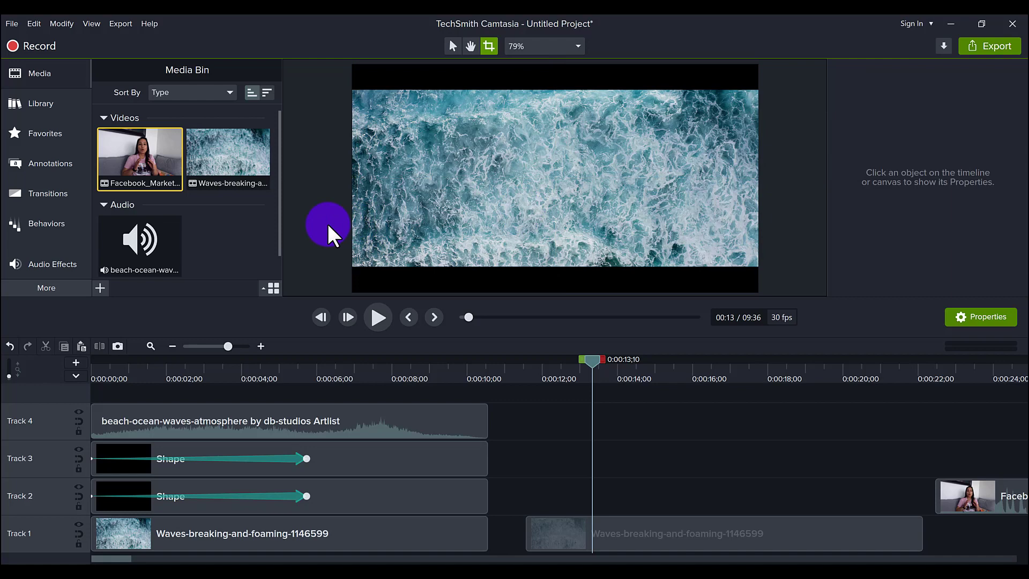
Add the solid black rectangle from Annotations > Shapes to Track 2 at the playhead
{"action": "left_click", "coordinate": [22, 135]}
{"action": "left_click", "coordinate": [24, 108]}
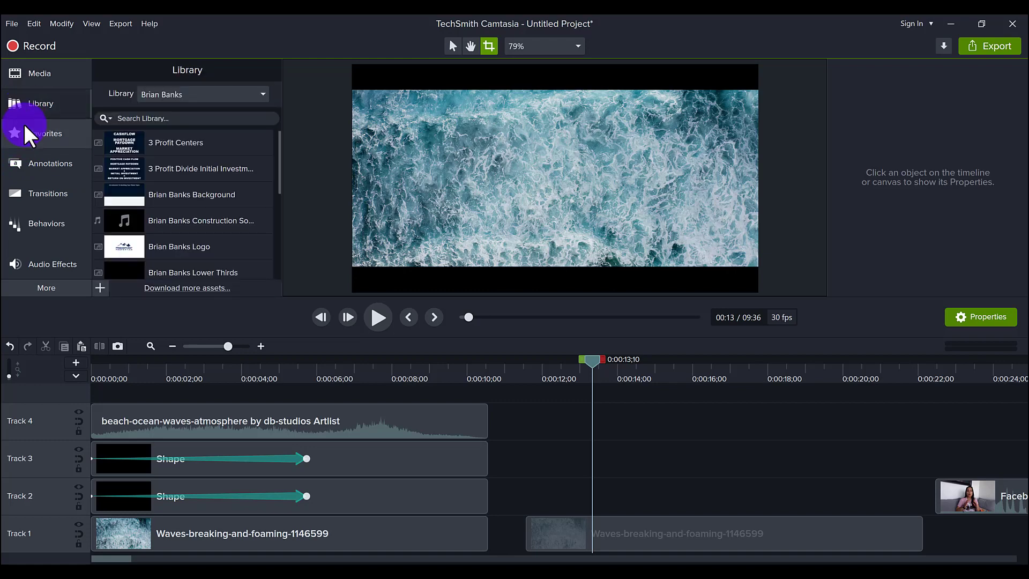
{"action": "left_click", "coordinate": [23, 125]}
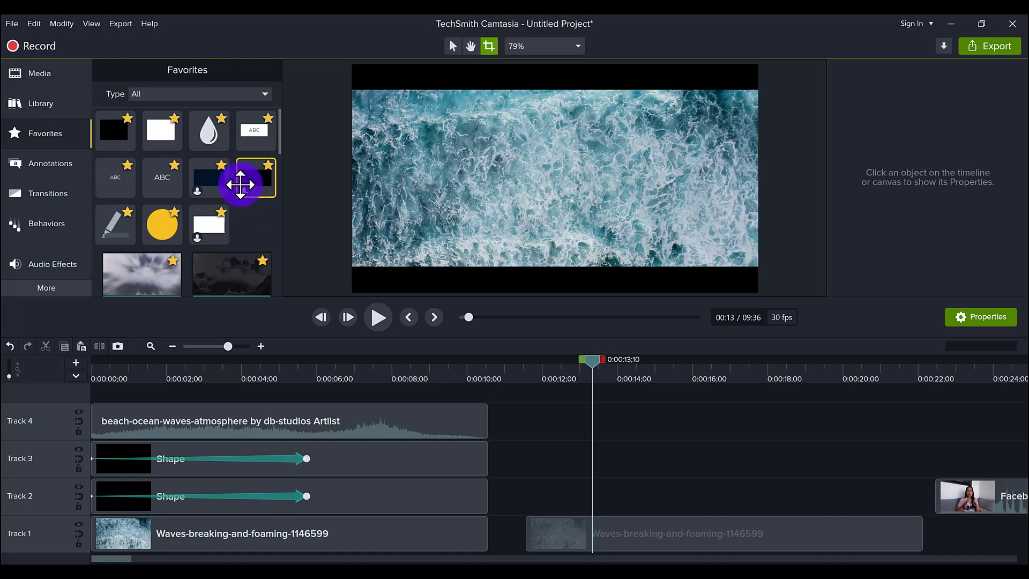
{"action": "left_click", "coordinate": [37, 164]}
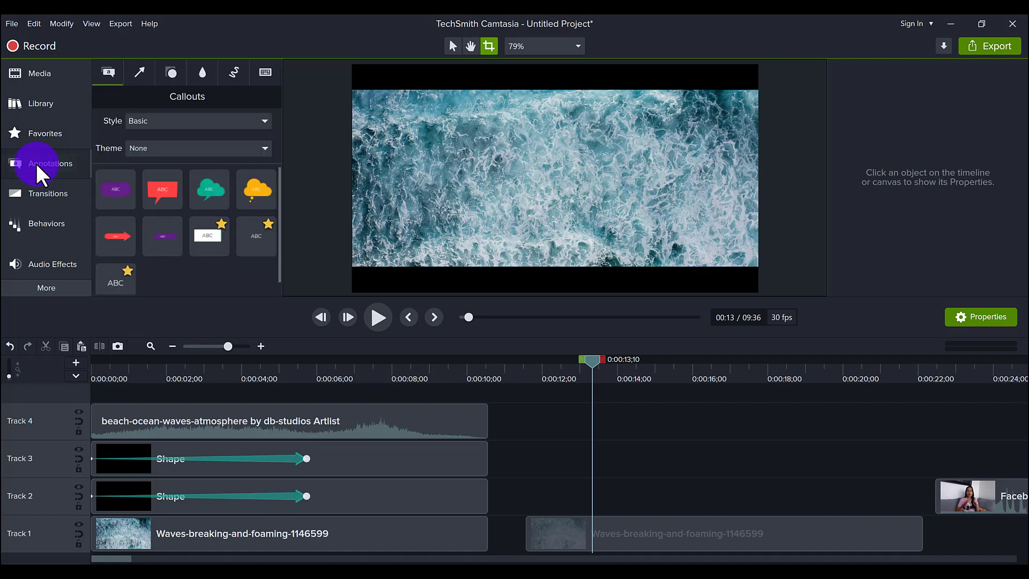
{"action": "left_click", "coordinate": [169, 74]}
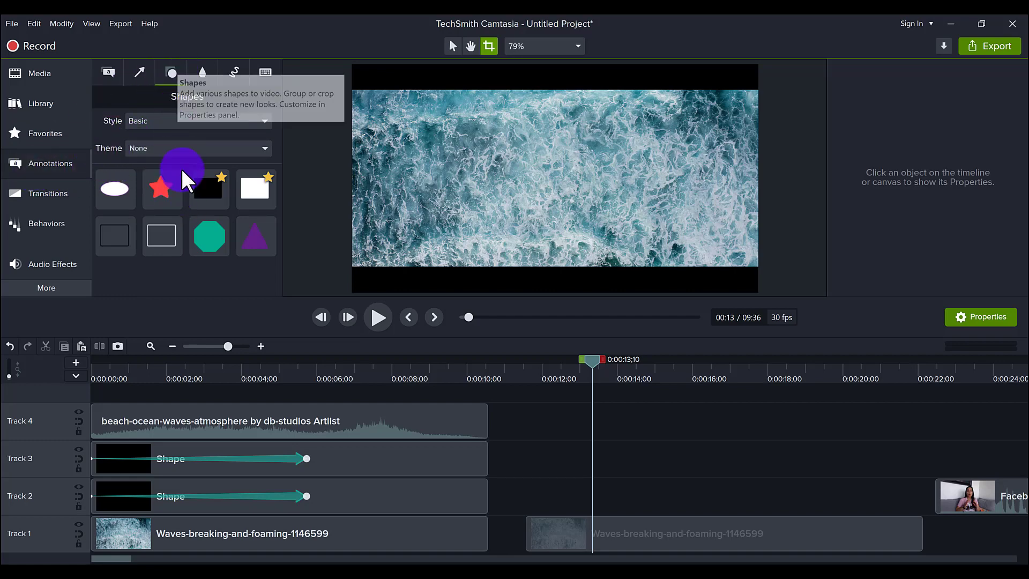
{"action": "left_click_drag", "start_coordinate": [200, 191], "coordinate": [424, 62]}
Widen the black rectangle to the left and position it along the video's top edge
{"action": "left_click", "coordinate": [451, 45]}
{"action": "left_click", "coordinate": [530, 177]}
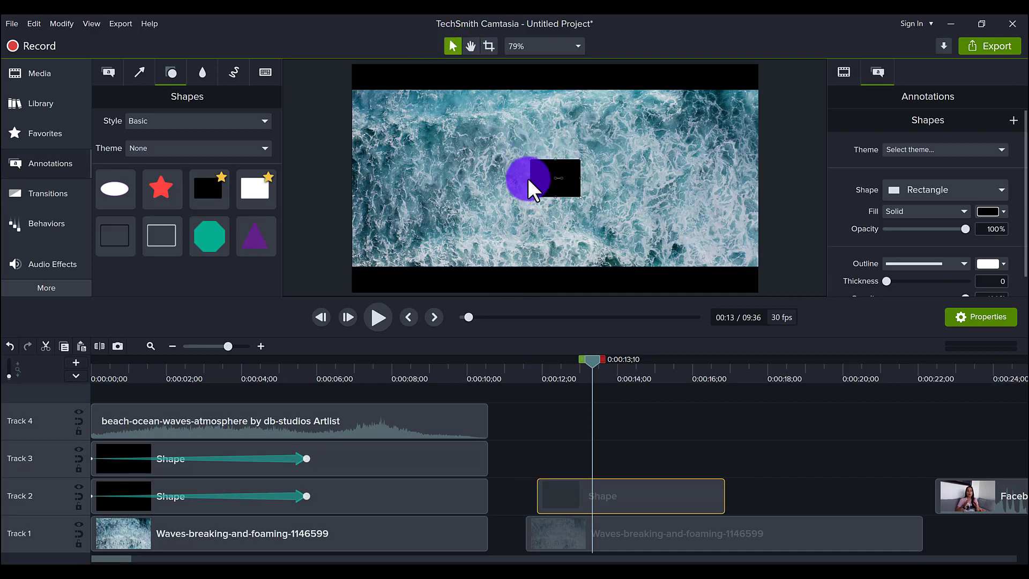
{"action": "left_click_drag", "start_coordinate": [531, 177], "coordinate": [347, 172]}
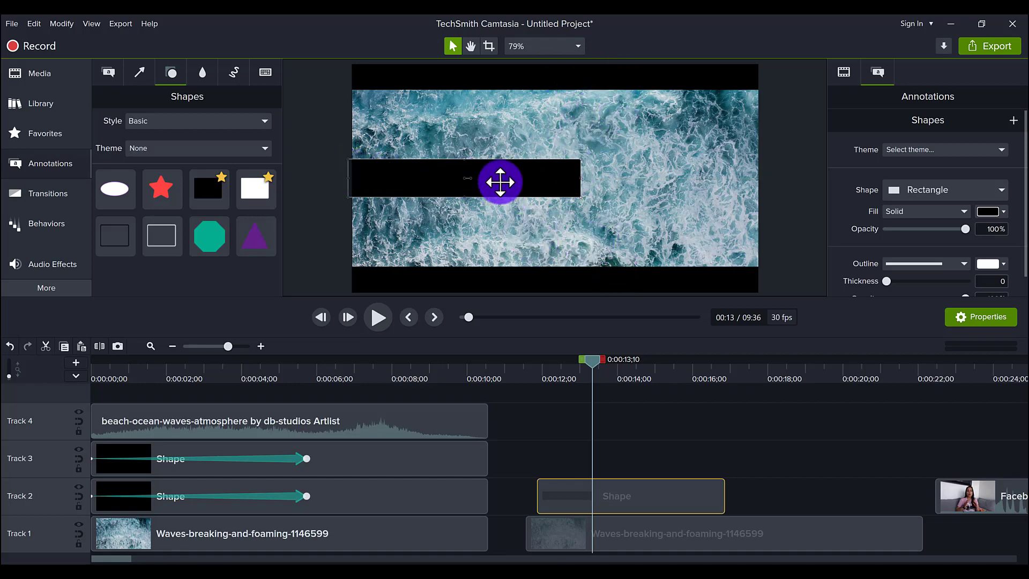
{"action": "left_click_drag", "start_coordinate": [498, 179], "coordinate": [500, 87]}
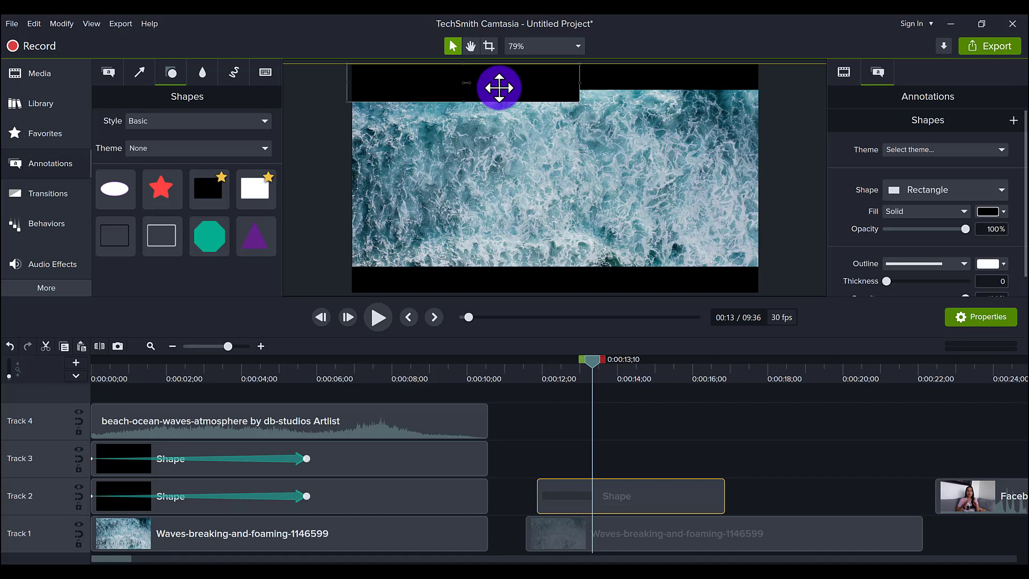
{"action": "left_click_drag", "start_coordinate": [499, 87], "coordinate": [499, 97]}
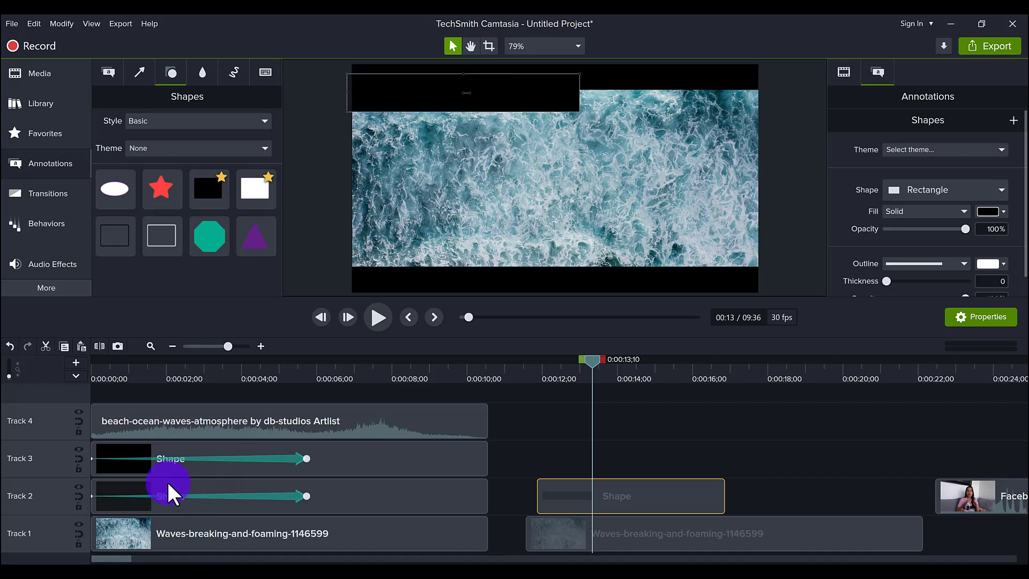
{"action": "left_click_drag", "start_coordinate": [130, 368], "coordinate": [169, 367]}
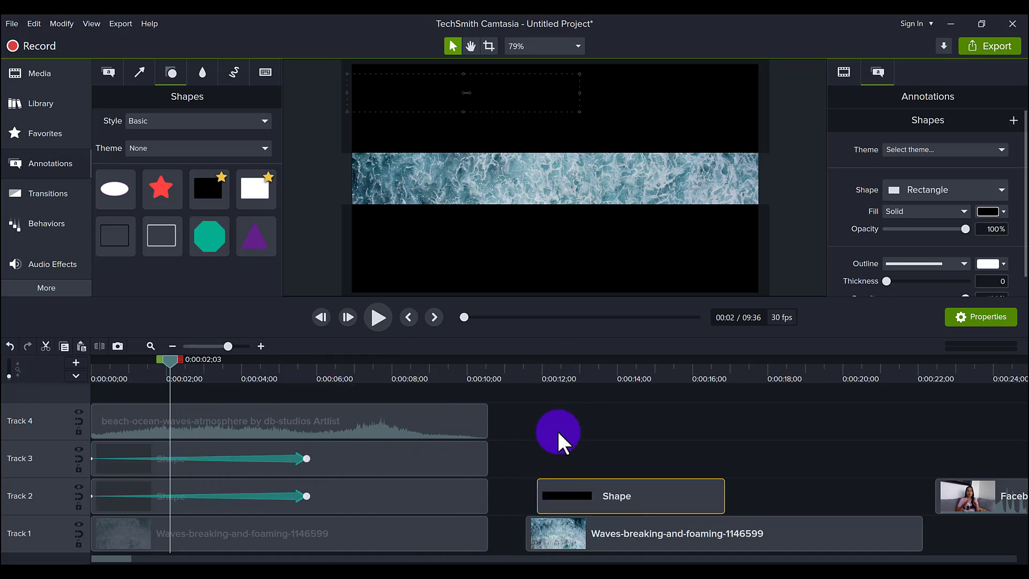
{"action": "left_click_drag", "start_coordinate": [557, 429], "coordinate": [565, 529]}
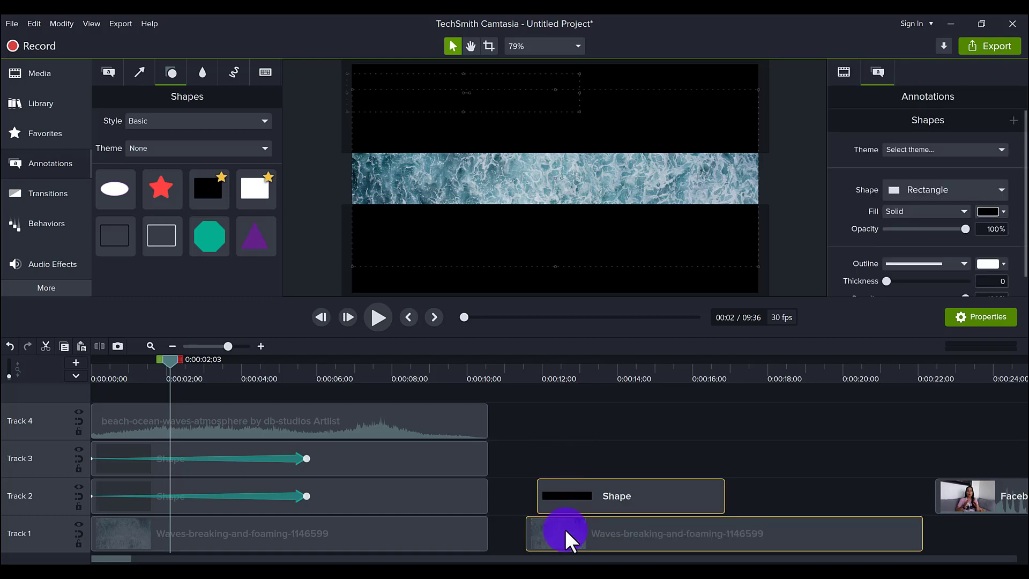
Delete the shape and waves copy, then return the original waves clip to the timeline start
{"action": "key", "text": "Delete"}
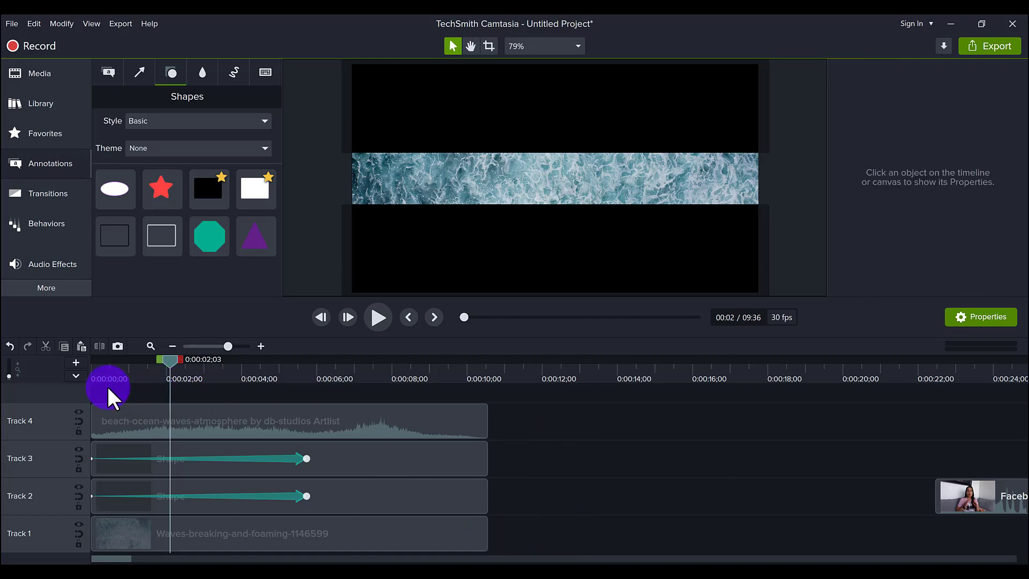
{"action": "left_click", "coordinate": [108, 372]}
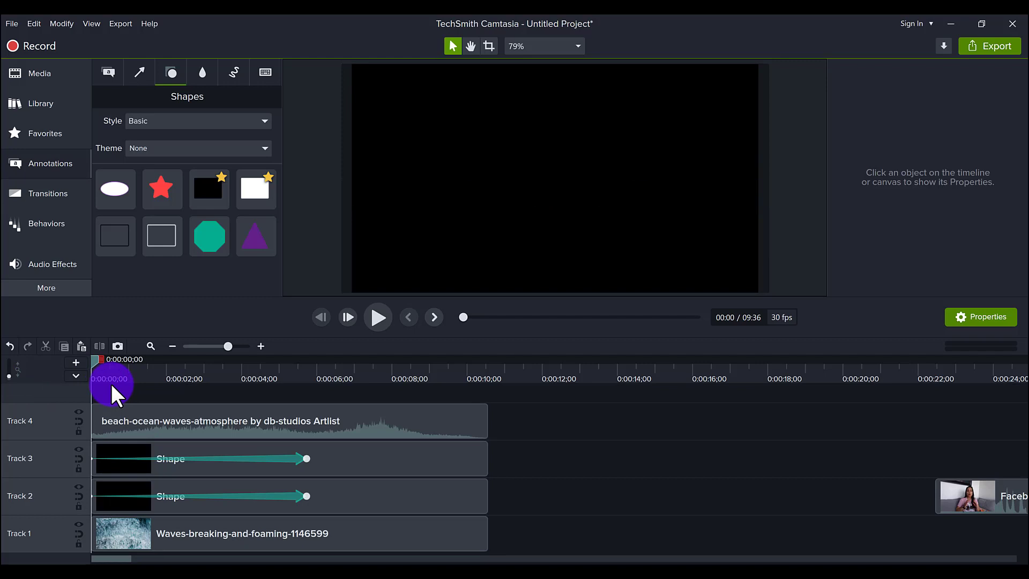
{"action": "left_click", "coordinate": [414, 538]}
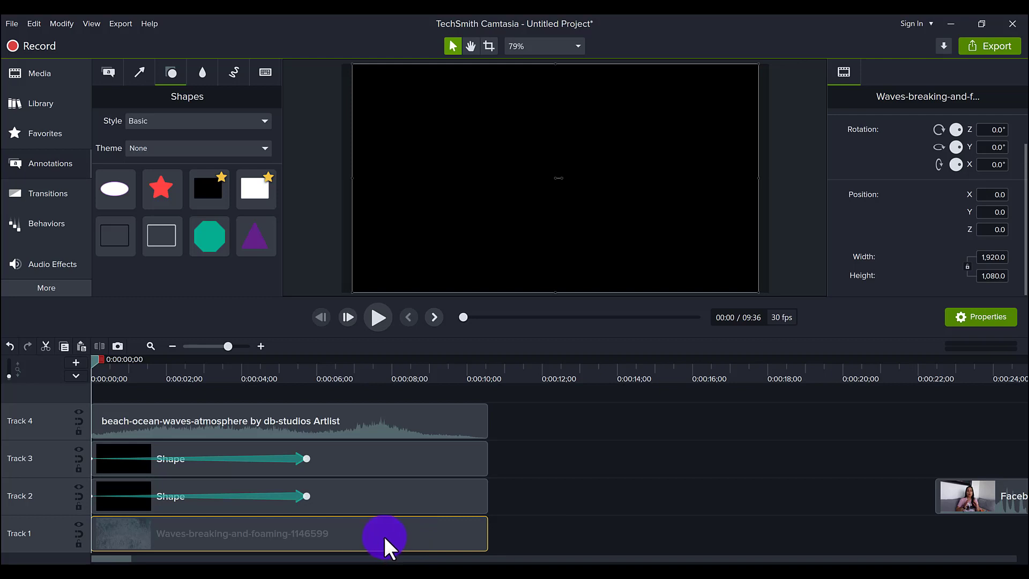
{"action": "left_click_drag", "start_coordinate": [387, 536], "coordinate": [423, 535]}
{"action": "left_click", "coordinate": [506, 371]}
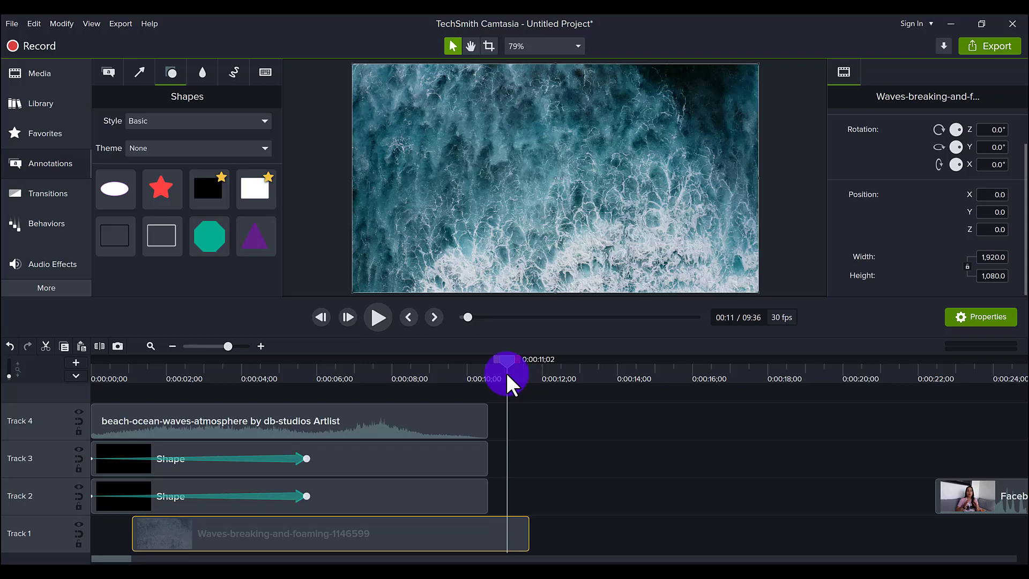
{"action": "left_click_drag", "start_coordinate": [385, 533], "coordinate": [301, 535]}
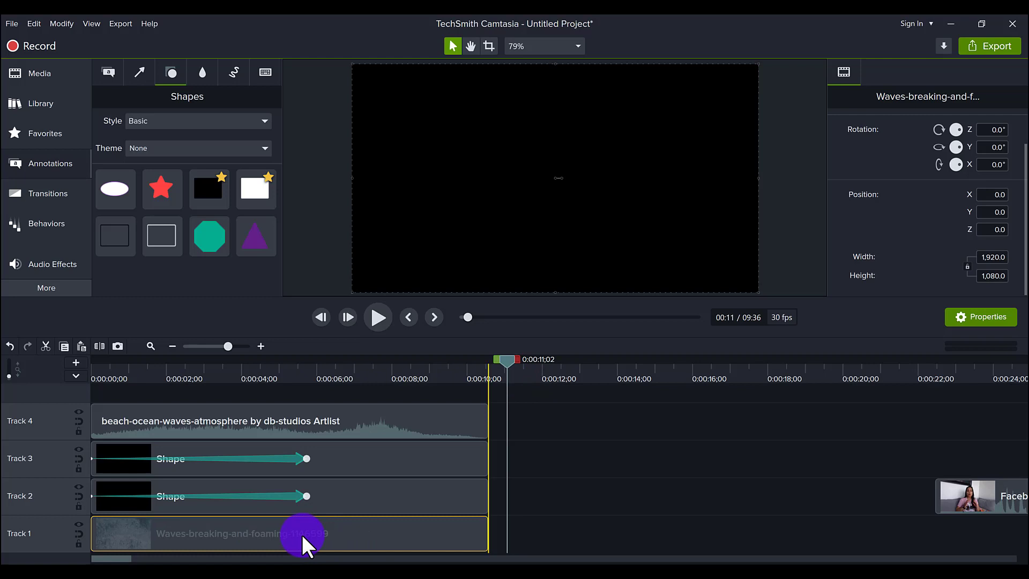
Move the beach-ocean-waves audio on Track 4 to start around 0:11.5
{"action": "left_click", "coordinate": [249, 418]}
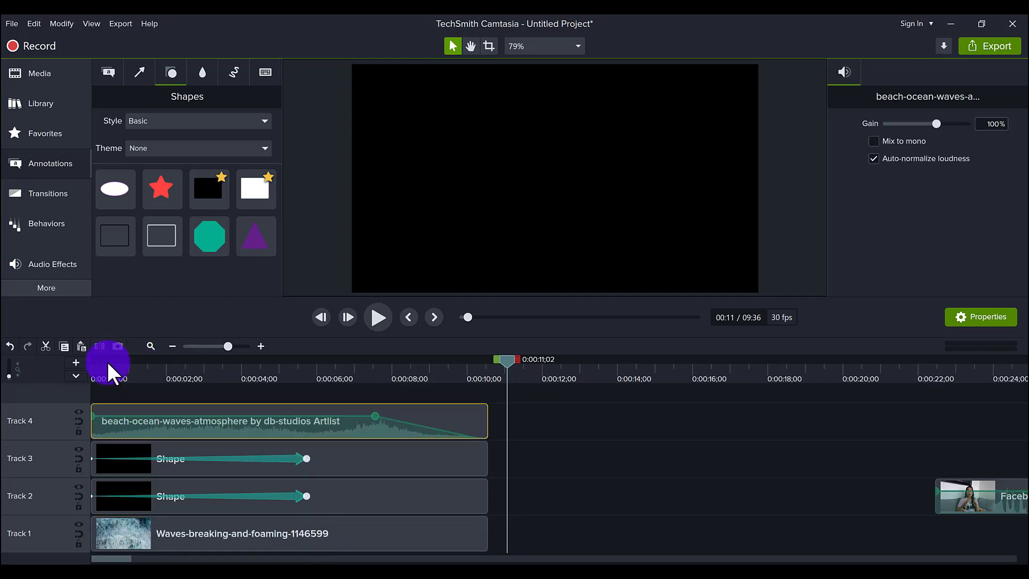
{"action": "left_click_drag", "start_coordinate": [107, 361], "coordinate": [404, 372]}
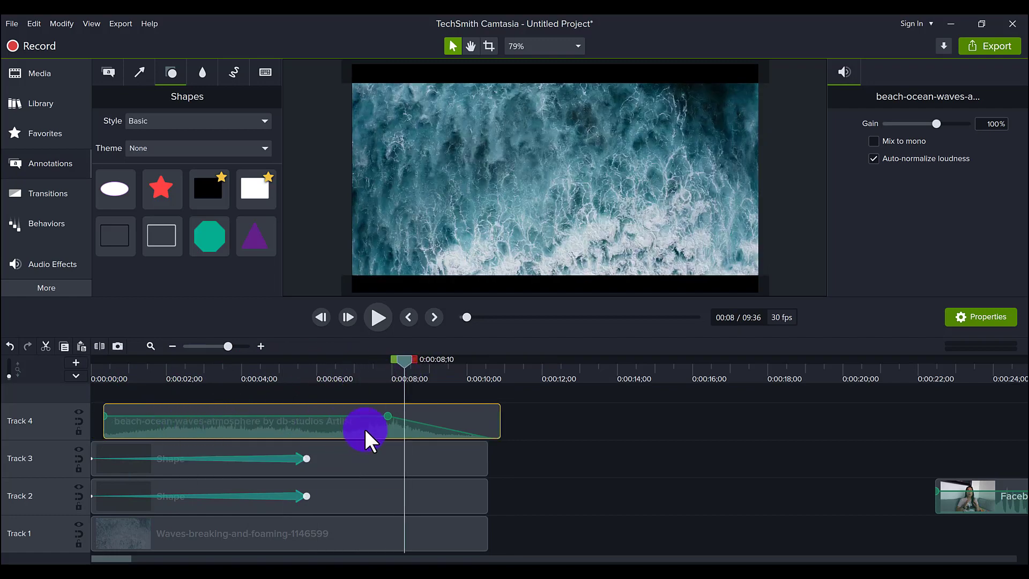
{"action": "left_click_drag", "start_coordinate": [381, 429], "coordinate": [597, 429]}
{"action": "left_click_drag", "start_coordinate": [109, 369], "coordinate": [52, 378]}
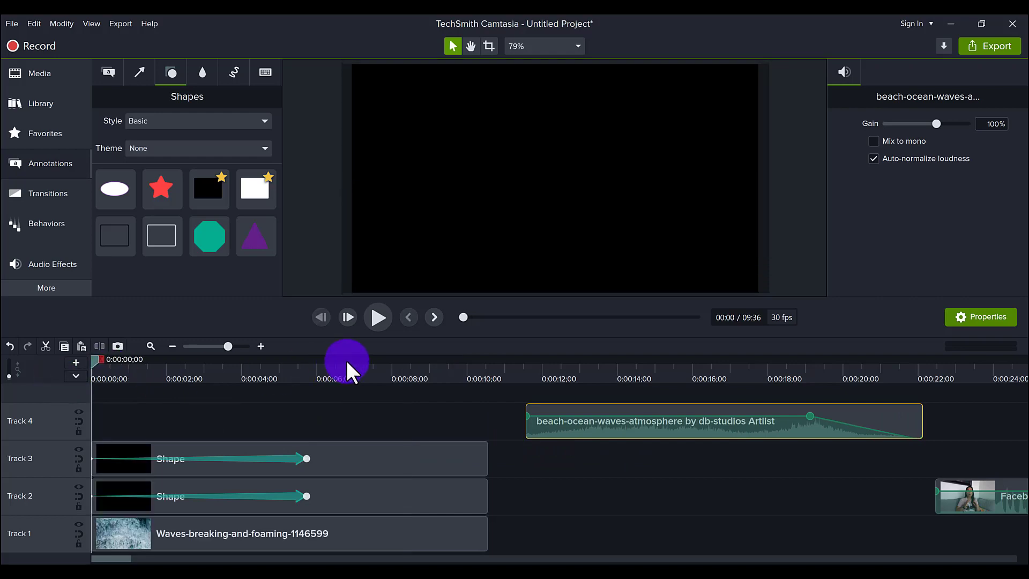
Move the beach-ocean-waves audio clip back to 0:00:00 on Track 4
{"action": "left_click", "coordinate": [377, 317]}
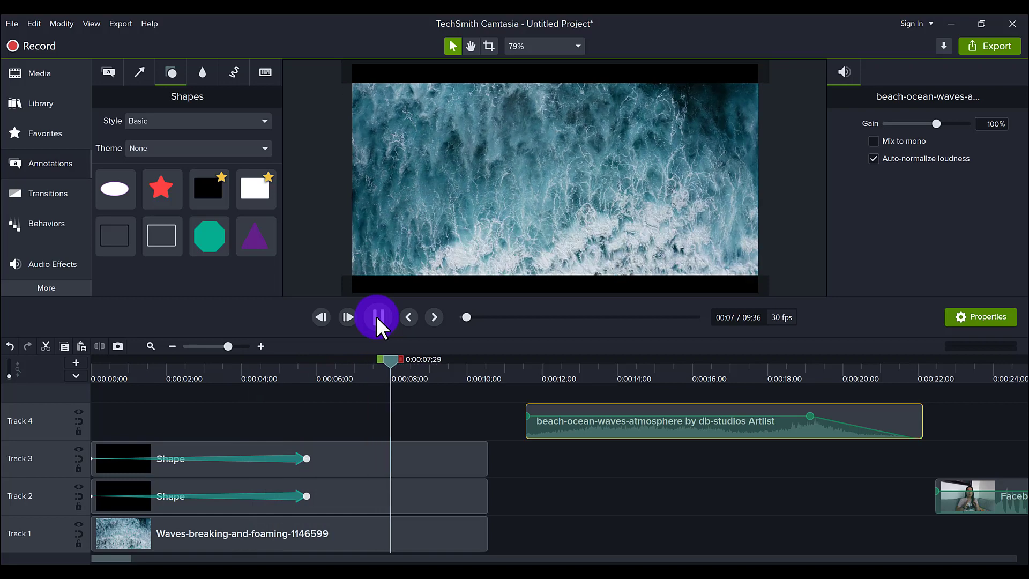
{"action": "left_click", "coordinate": [375, 314]}
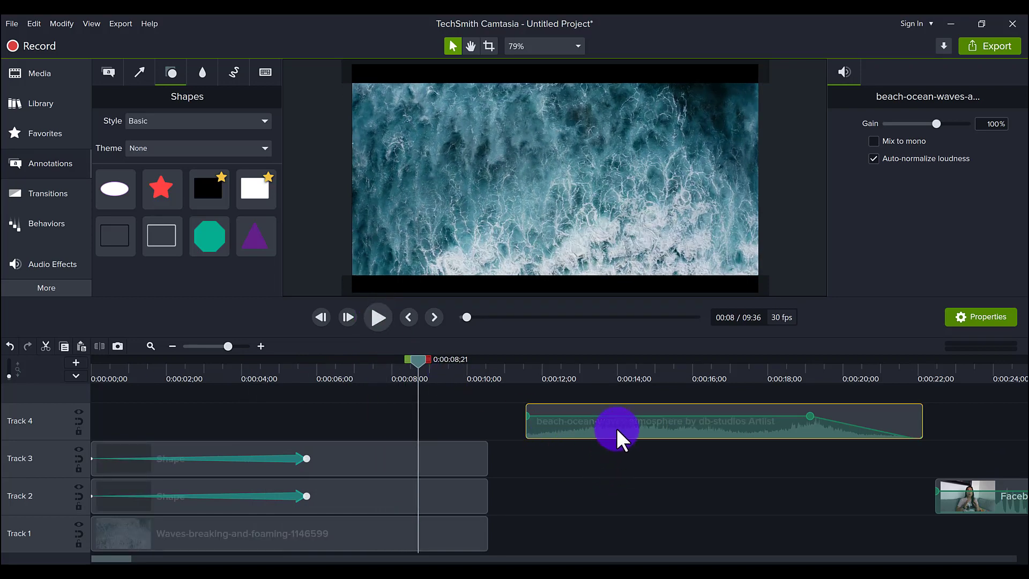
{"action": "left_click_drag", "start_coordinate": [616, 428], "coordinate": [95, 434]}
{"action": "left_click", "coordinate": [105, 368]}
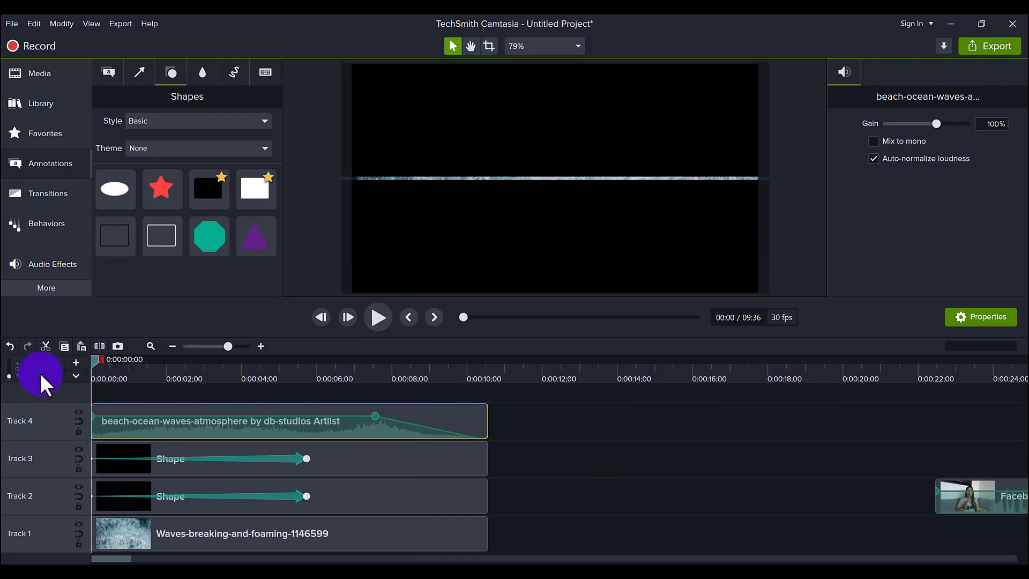
Play the opening to about 9 seconds and scrub back to review the bars animation
{"action": "left_click", "coordinate": [375, 321]}
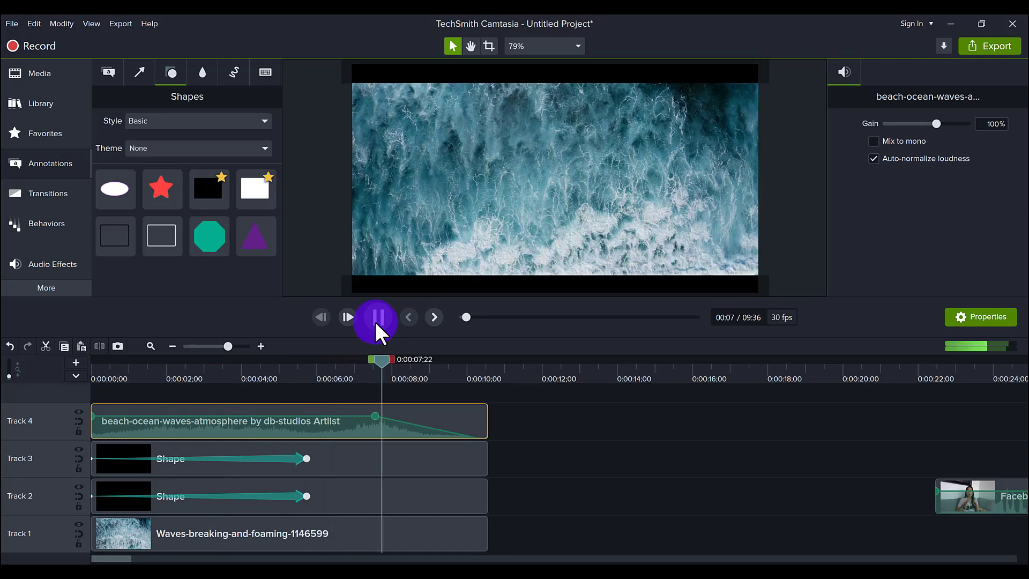
{"action": "left_click", "coordinate": [375, 320]}
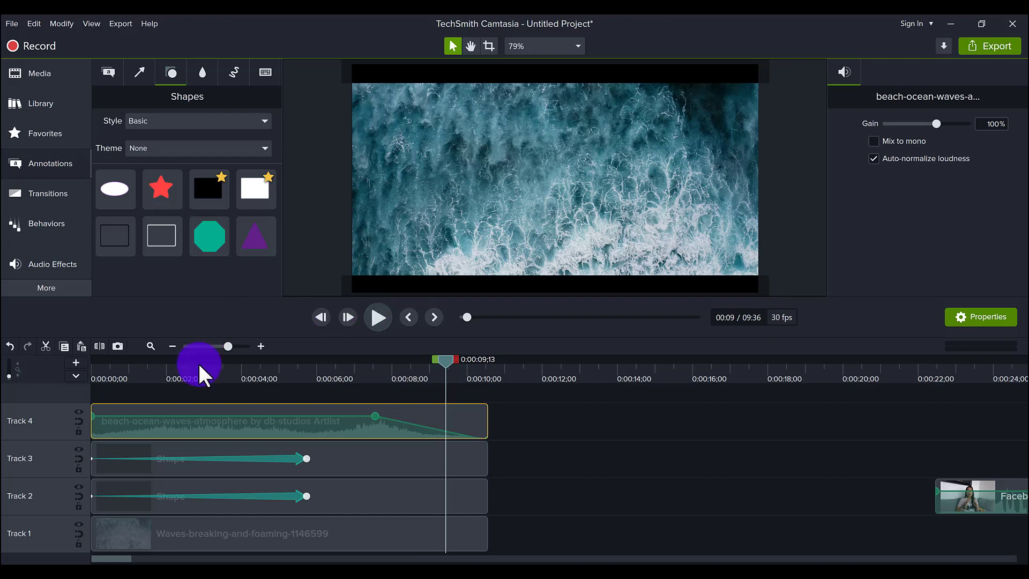
{"action": "left_click_drag", "start_coordinate": [187, 376], "coordinate": [374, 370]}
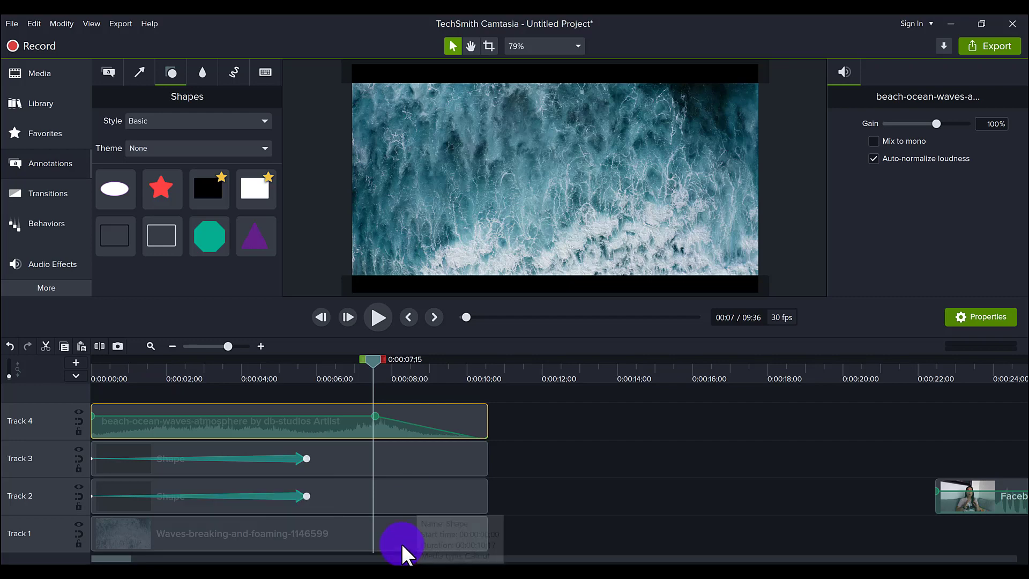
Push the Facebook clip further right and paste a Waves-breaking copy at about 0:11 on Track 1
{"action": "left_click", "coordinate": [278, 532]}
{"action": "left_click_drag", "start_coordinate": [972, 501], "coordinate": [1026, 488]}
{"action": "left_click", "coordinate": [290, 533]}
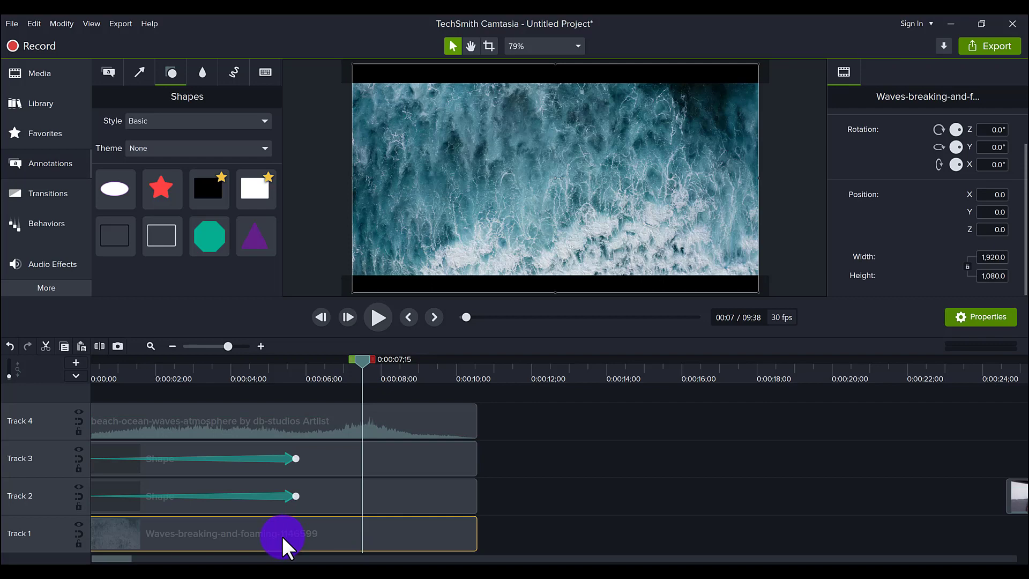
{"action": "left_click", "coordinate": [503, 376]}
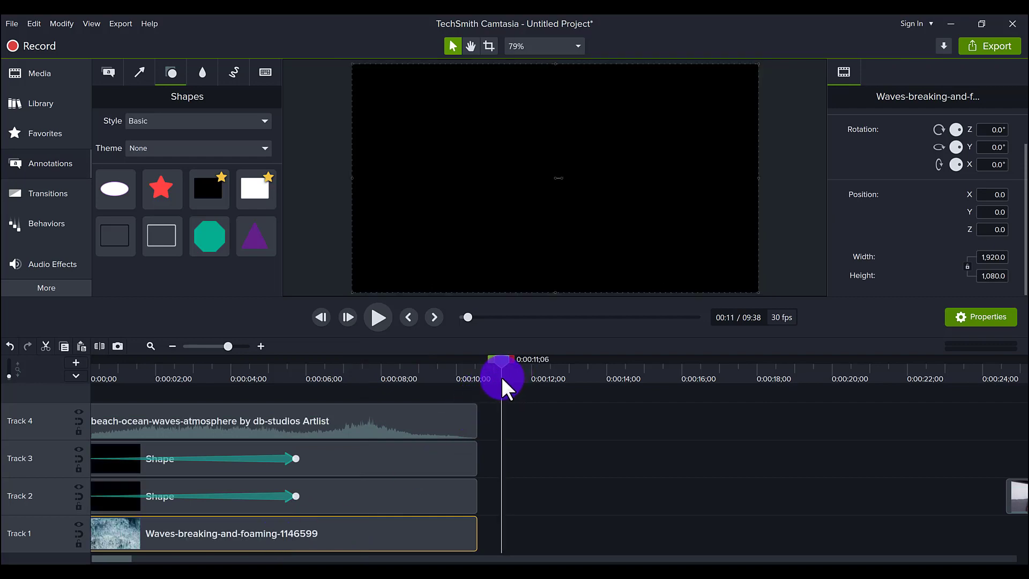
{"action": "key", "text": "ctrl+v"}
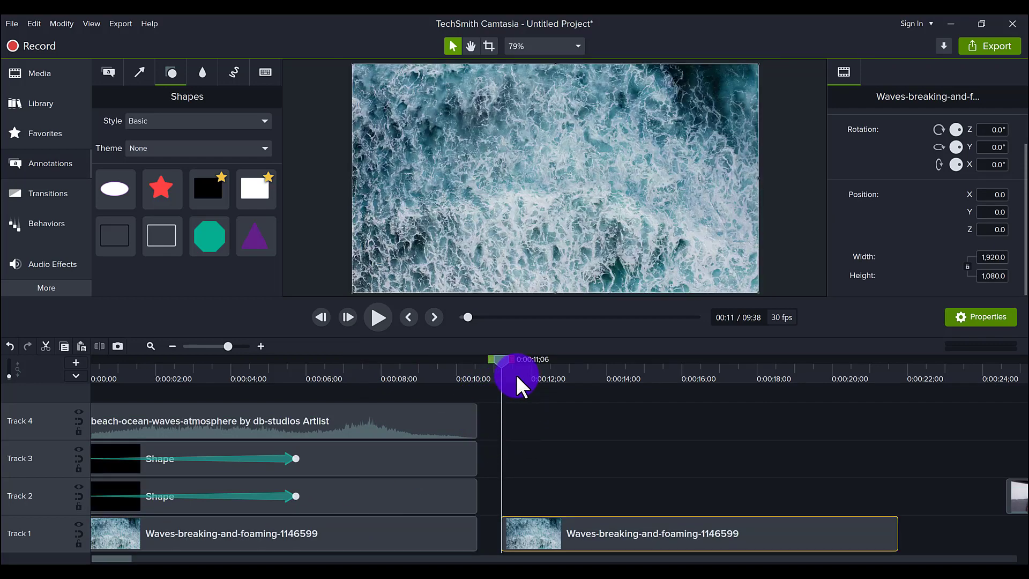
Check the pasted waves copy starts at 0:00:11;13 and review its duration
{"action": "left_click", "coordinate": [524, 373]}
{"action": "left_click_drag", "start_coordinate": [525, 371], "coordinate": [510, 378]}
{"action": "left_click", "coordinate": [547, 532]}
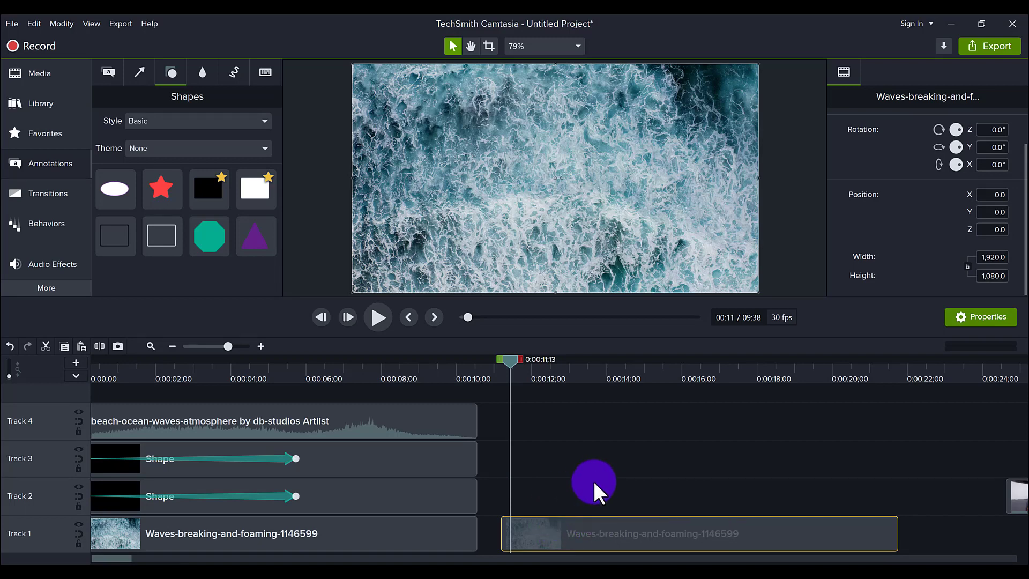
{"action": "left_click", "coordinate": [269, 422]}
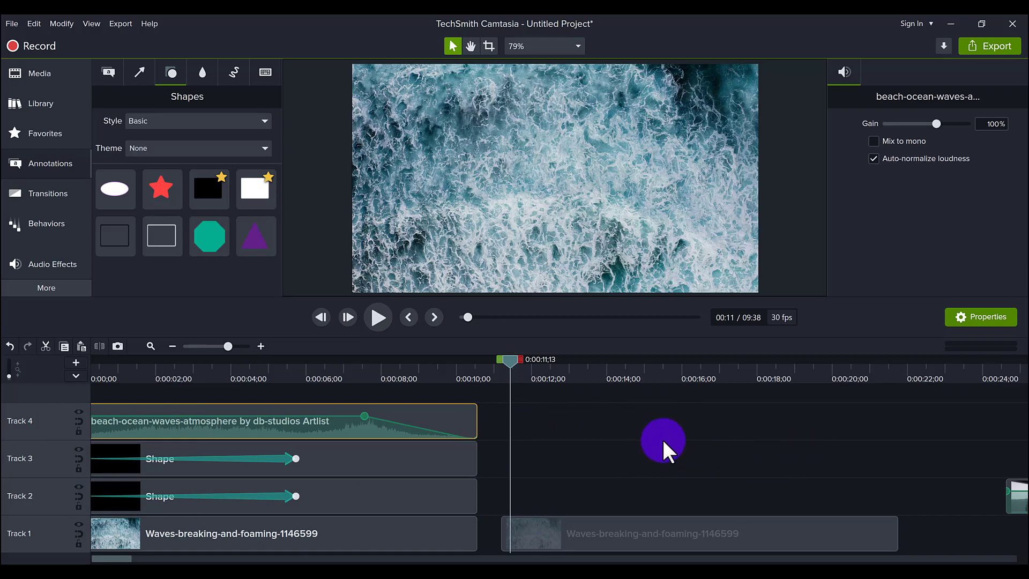
Place a black rectangle on Track 2 at 0:11 and extend it to span the waves copy
{"action": "left_click", "coordinate": [208, 191]}
{"action": "left_click_drag", "start_coordinate": [208, 192], "coordinate": [502, 494]}
{"action": "left_click_drag", "start_coordinate": [687, 498], "coordinate": [891, 483]}
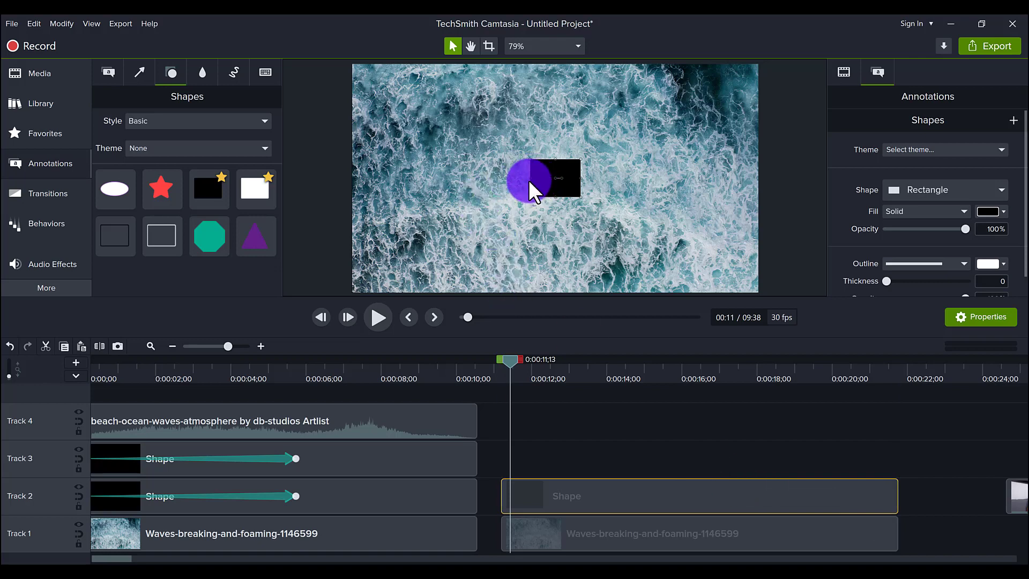
Stretch the rectangle full-width over the top half; duplicate it onto Track 3 over the bottom half
{"action": "left_click_drag", "start_coordinate": [529, 178], "coordinate": [352, 178]}
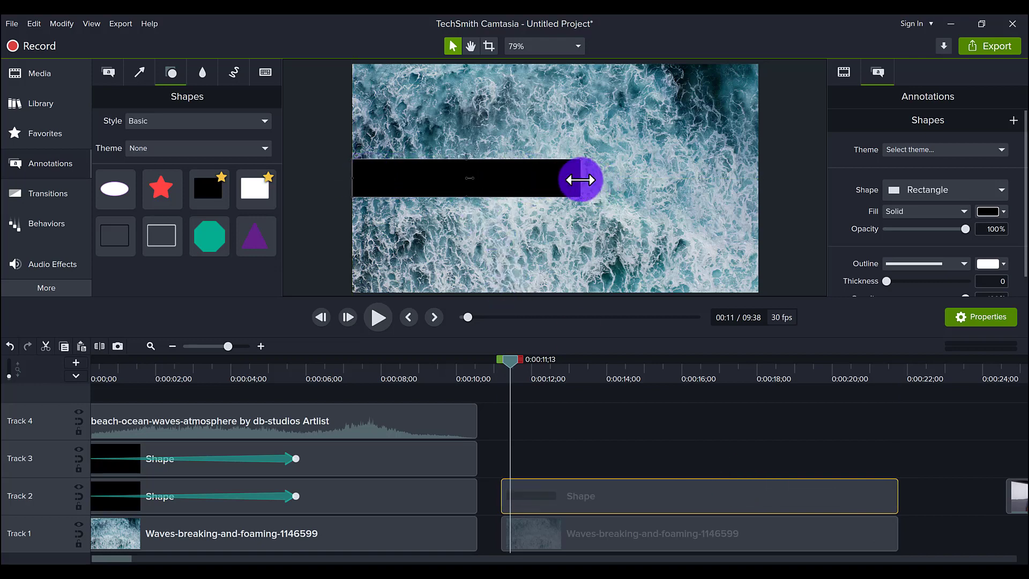
{"action": "left_click_drag", "start_coordinate": [579, 178], "coordinate": [755, 177]}
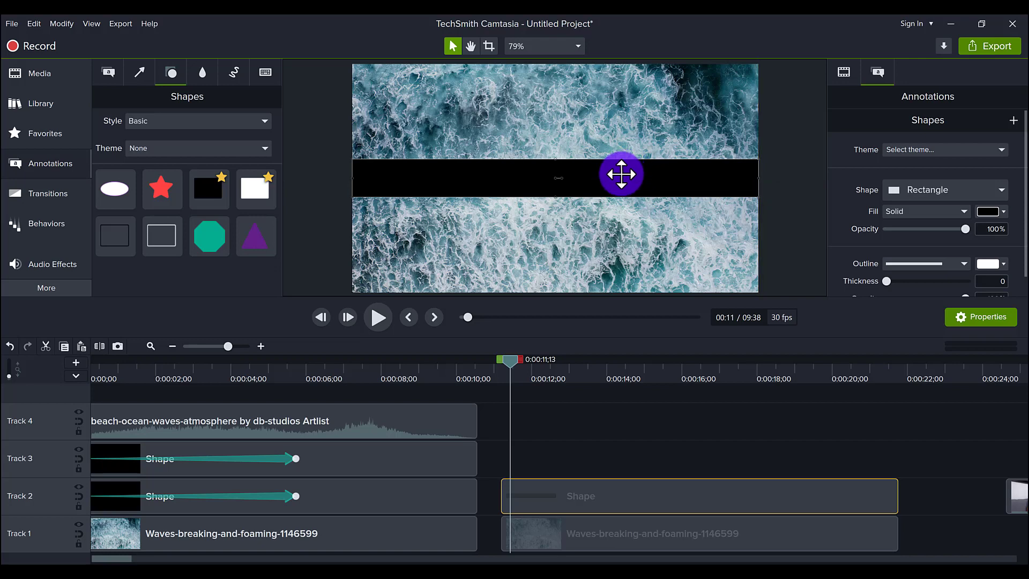
{"action": "left_click_drag", "start_coordinate": [622, 174], "coordinate": [544, 179]}
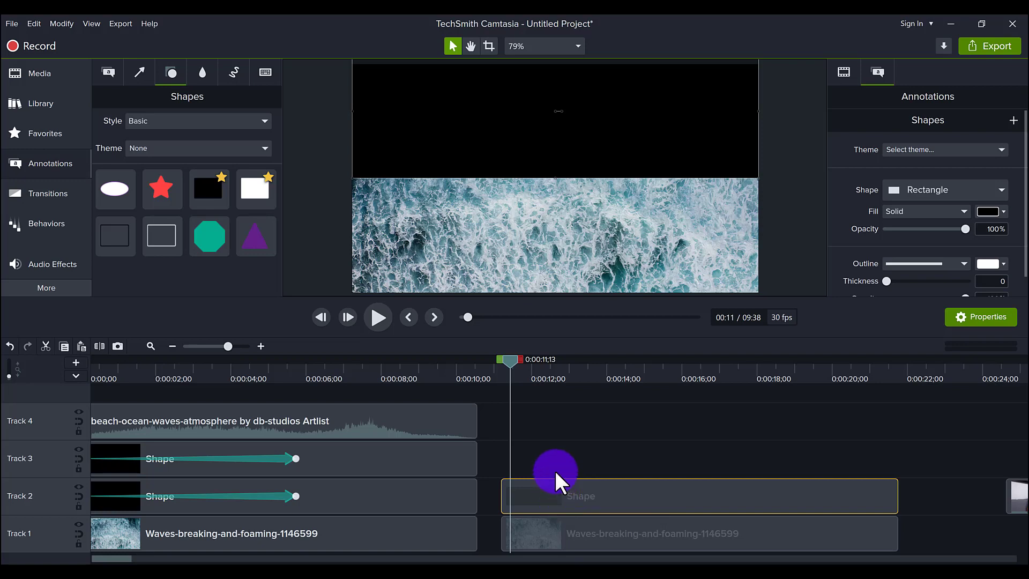
{"action": "left_click_drag", "start_coordinate": [539, 441], "coordinate": [556, 460]}
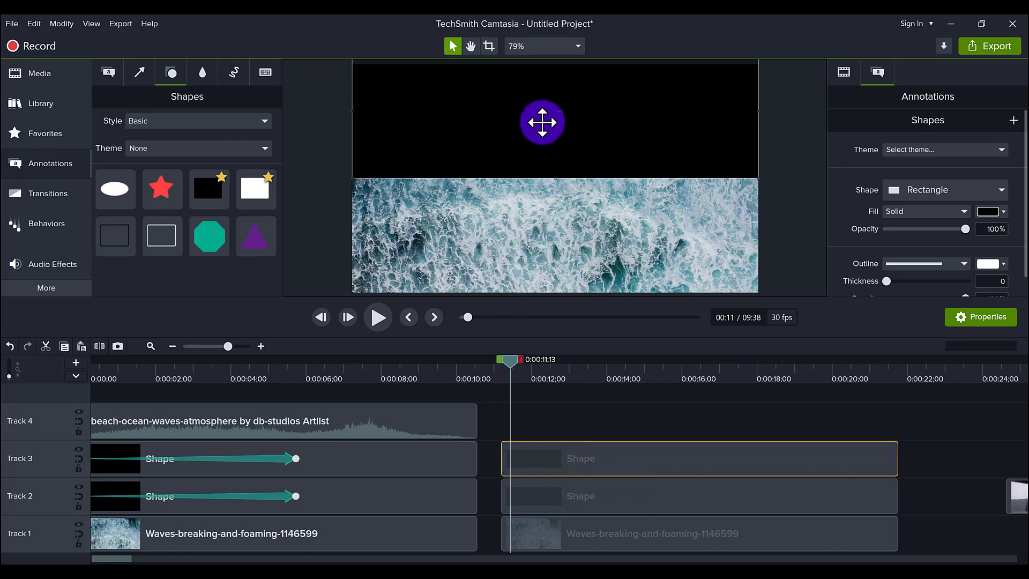
{"action": "left_click_drag", "start_coordinate": [545, 119], "coordinate": [528, 253]}
Select the Track 3 rectangle and show the Animations presets: Custom, Full Opacity, Scale Down
{"action": "left_click", "coordinate": [305, 248]}
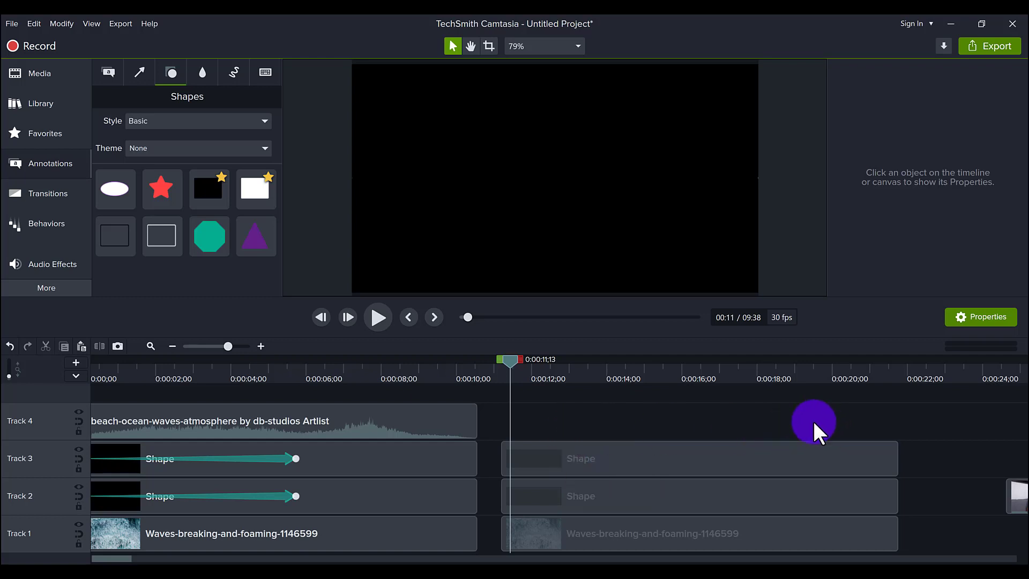
{"action": "left_click", "coordinate": [591, 462]}
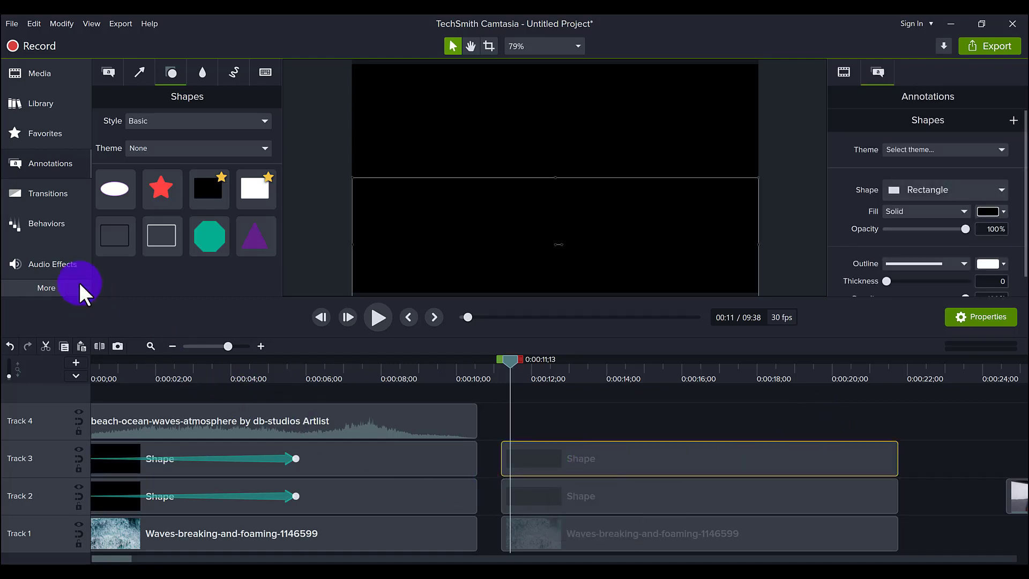
{"action": "left_click", "coordinate": [25, 225]}
{"action": "left_click", "coordinate": [45, 133]}
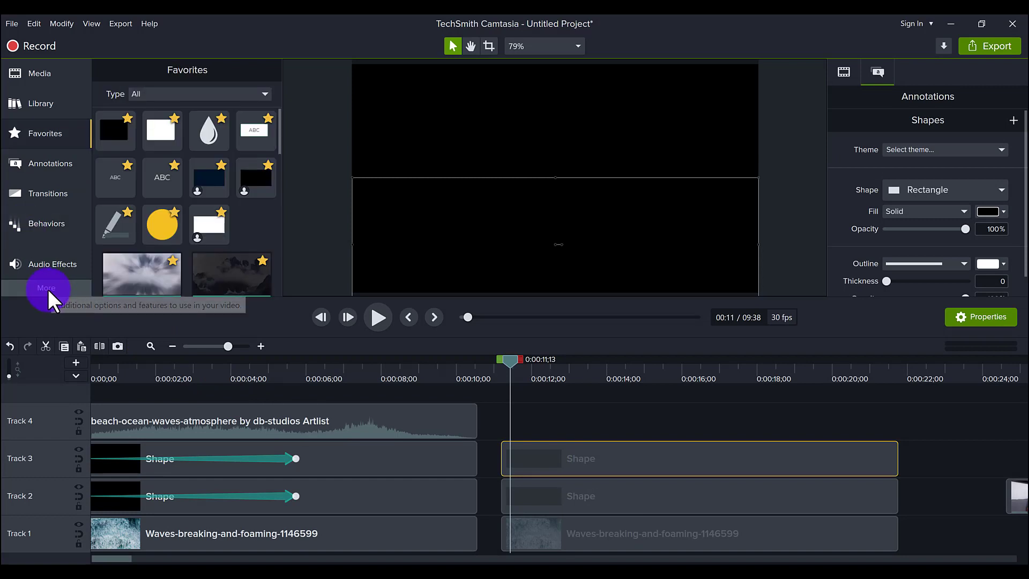
{"action": "left_click", "coordinate": [47, 289]}
{"action": "left_click", "coordinate": [134, 284]}
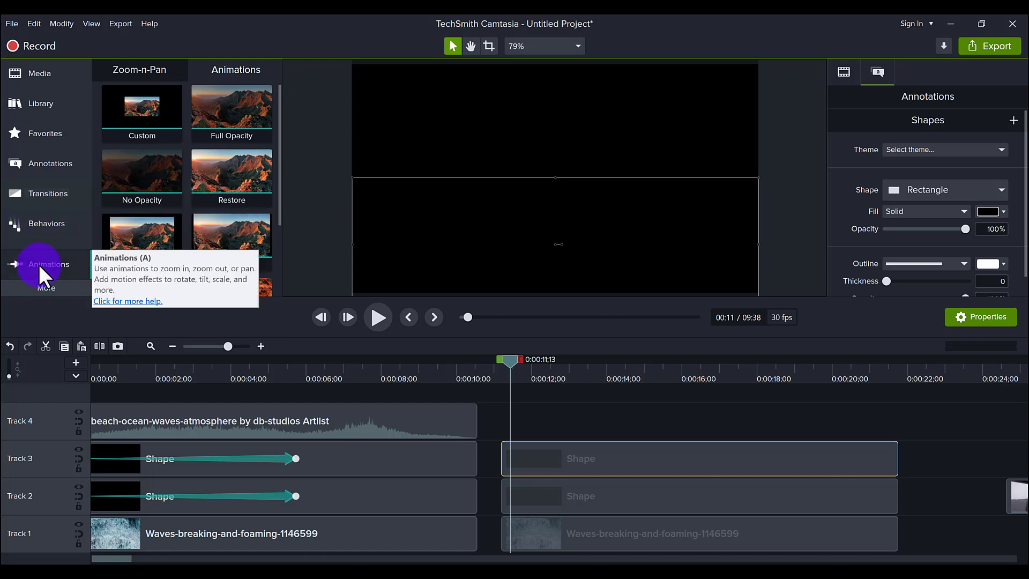
{"action": "left_click", "coordinate": [39, 290]}
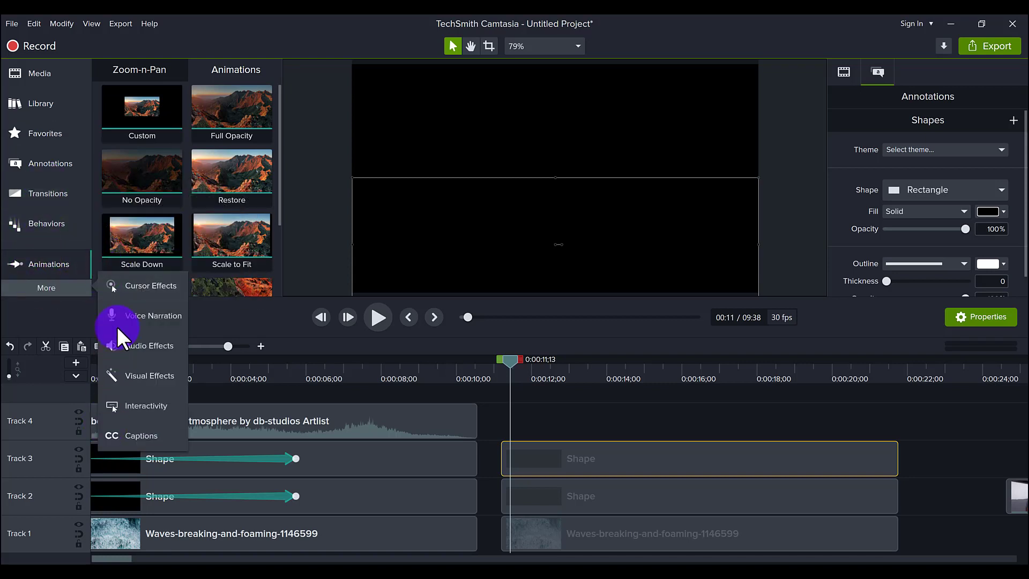
{"action": "left_click", "coordinate": [31, 267]}
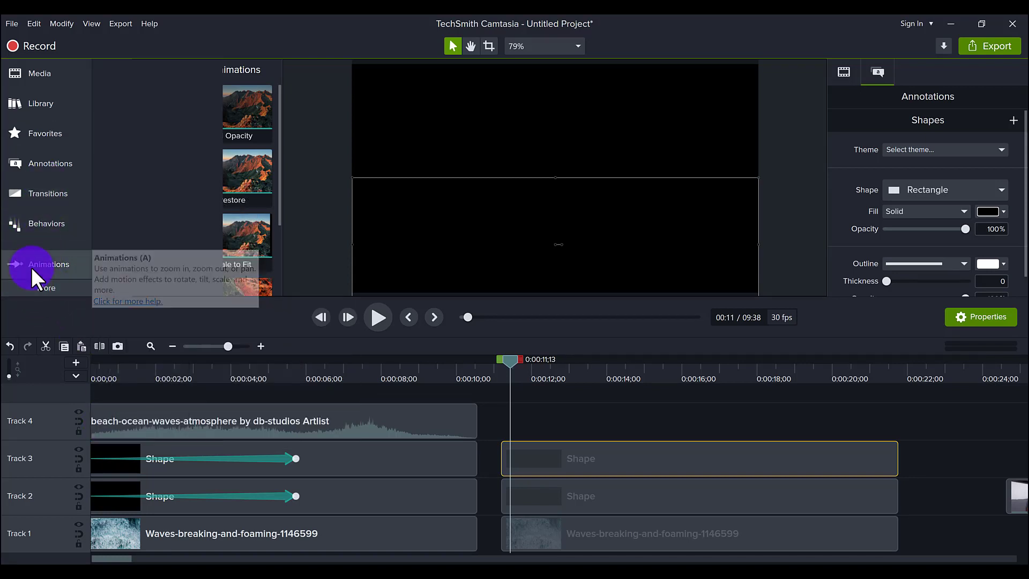
{"action": "left_click", "coordinate": [31, 267]}
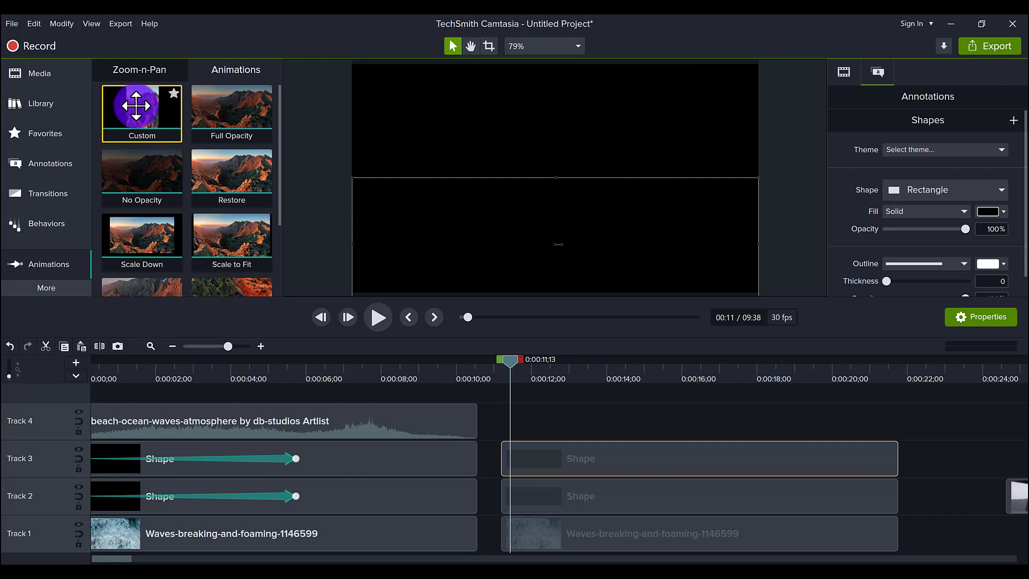
Add a Custom animation to the Track 3 black shape and slide it down on canvas
{"action": "left_click_drag", "start_coordinate": [136, 106], "coordinate": [515, 461]}
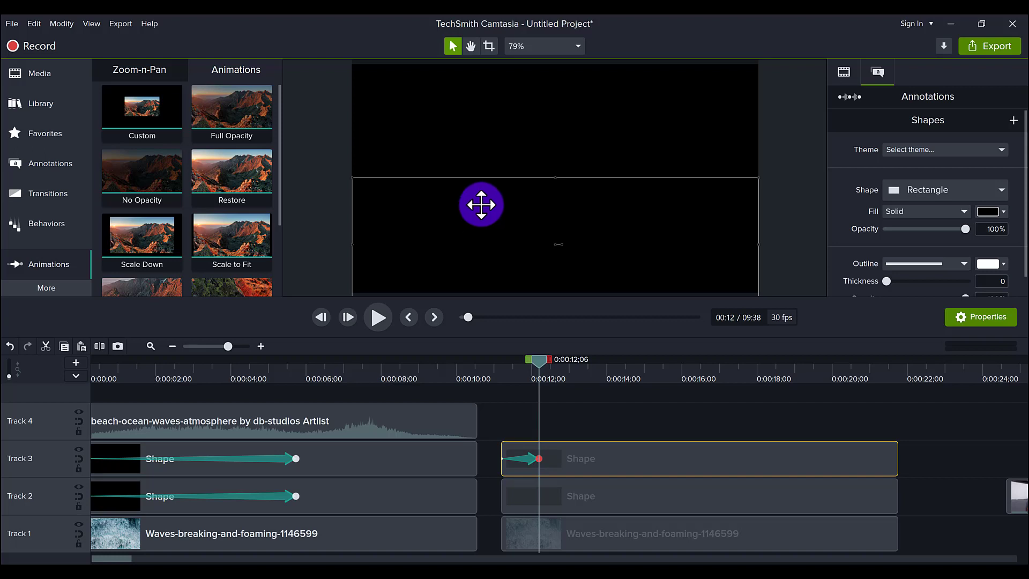
{"action": "left_click_drag", "start_coordinate": [481, 205], "coordinate": [480, 291]}
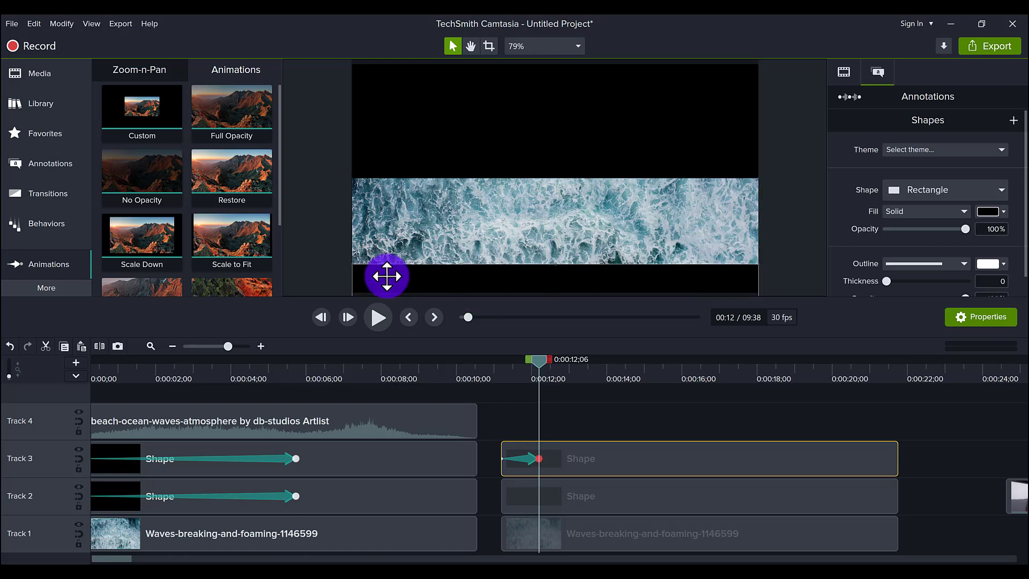
{"action": "left_click", "coordinate": [310, 258]}
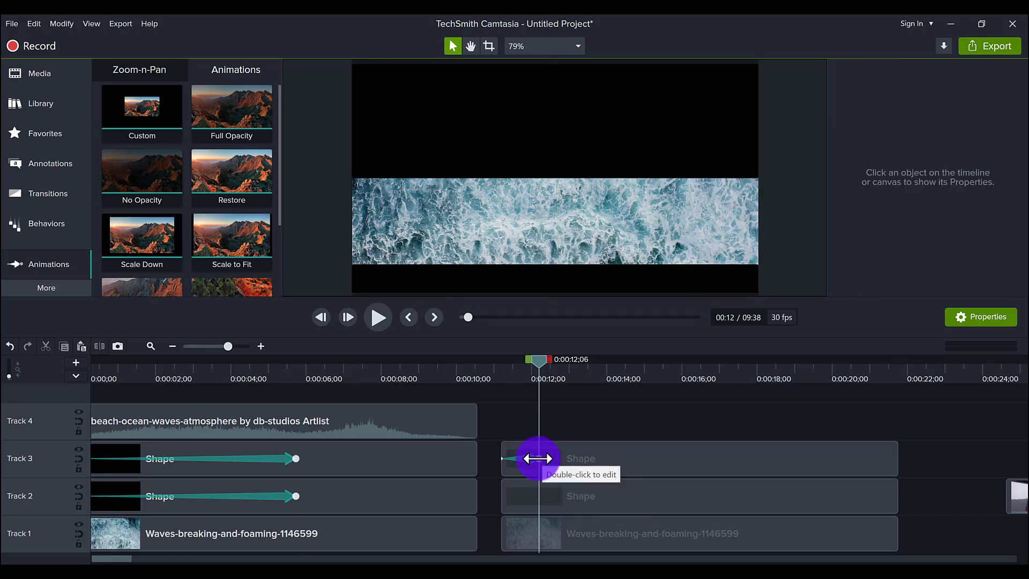
Stretch the Track 3 animation to about 6;23, ending near 0:17;29
{"action": "left_click_drag", "start_coordinate": [537, 458], "coordinate": [754, 459]}
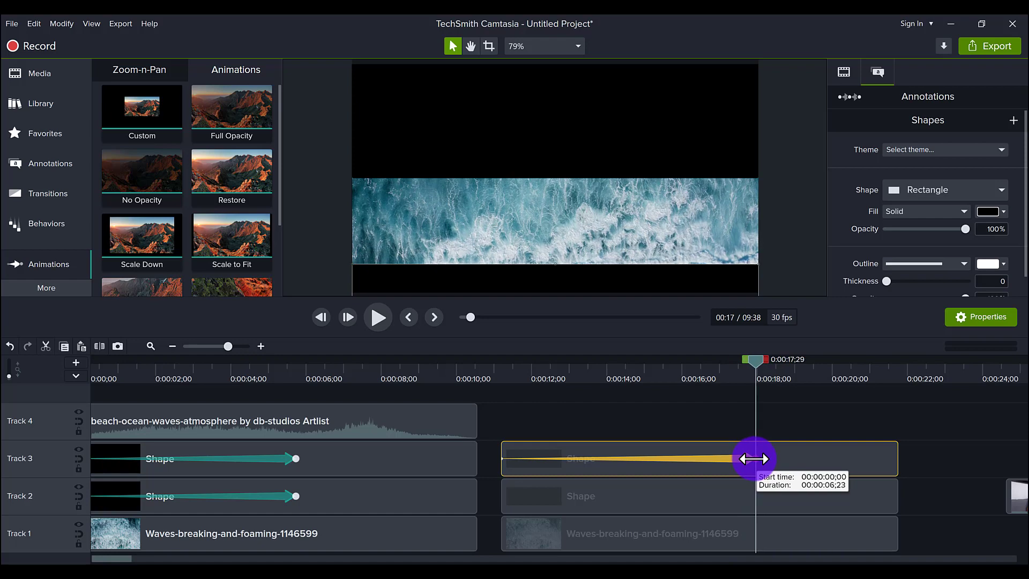
{"action": "left_click_drag", "start_coordinate": [754, 459], "coordinate": [754, 459]}
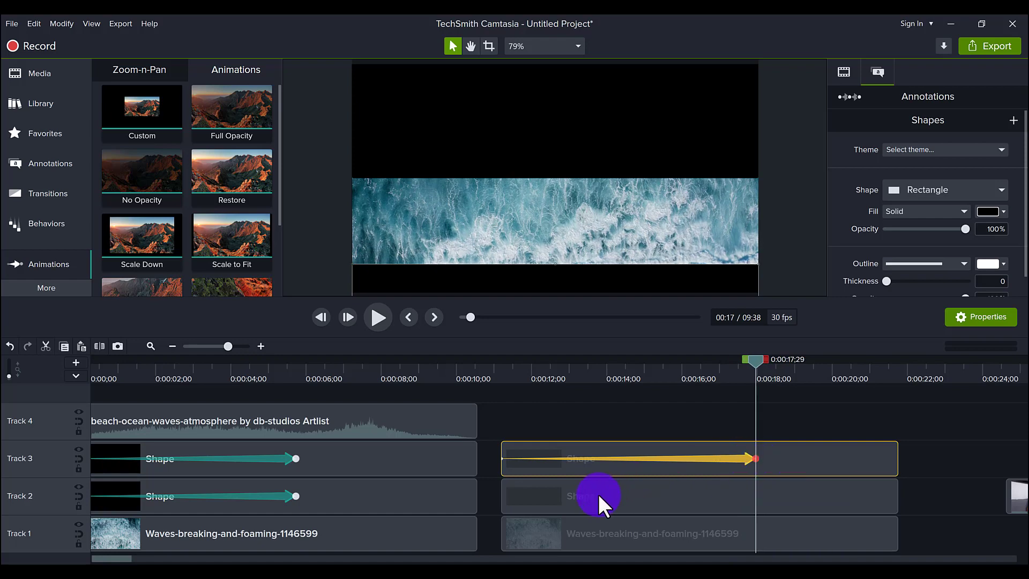
{"action": "left_click", "coordinate": [488, 461]}
{"action": "left_click", "coordinate": [531, 497]}
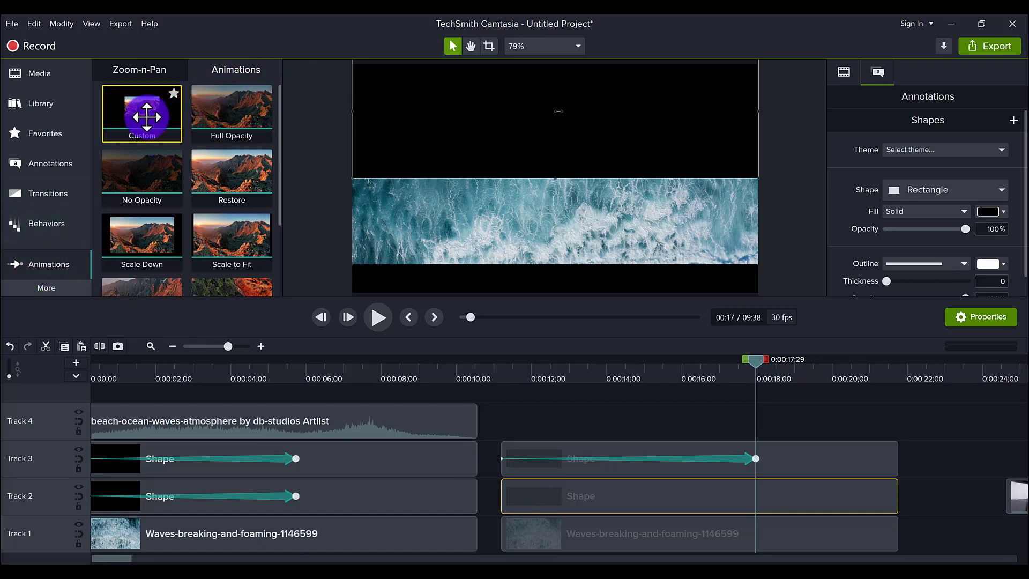
Give the Track 2 black shape a Custom animation sliding it up, ending at 0:17;29 like Track 3
{"action": "left_click_drag", "start_coordinate": [147, 116], "coordinate": [510, 500]}
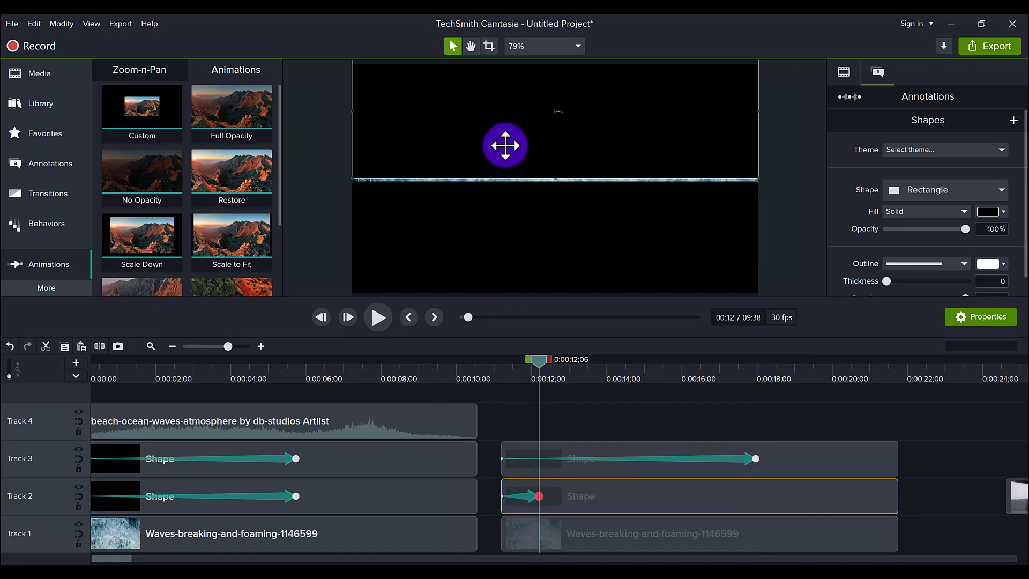
{"action": "left_click_drag", "start_coordinate": [505, 143], "coordinate": [502, 75]}
{"action": "left_click_drag", "start_coordinate": [537, 498], "coordinate": [753, 487]}
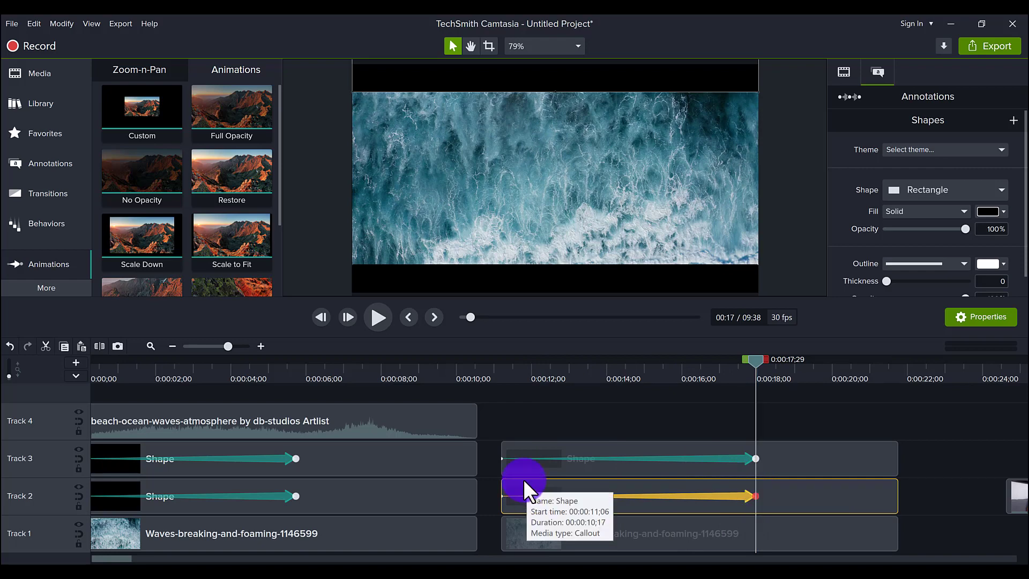
Preview the letterbox animation from 0:11
{"action": "left_click", "coordinate": [500, 369]}
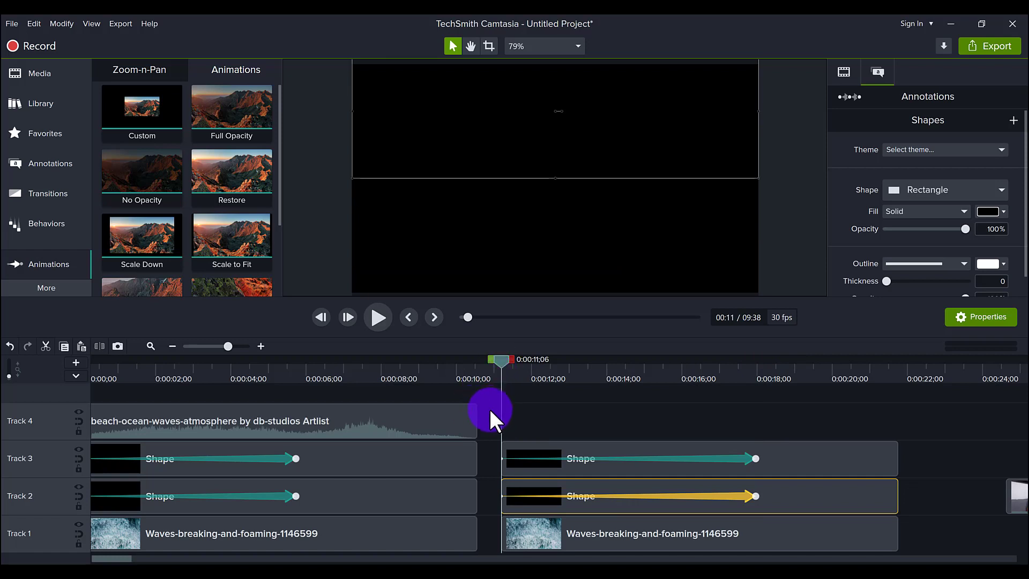
{"action": "left_click", "coordinate": [489, 408]}
{"action": "left_click", "coordinate": [384, 322]}
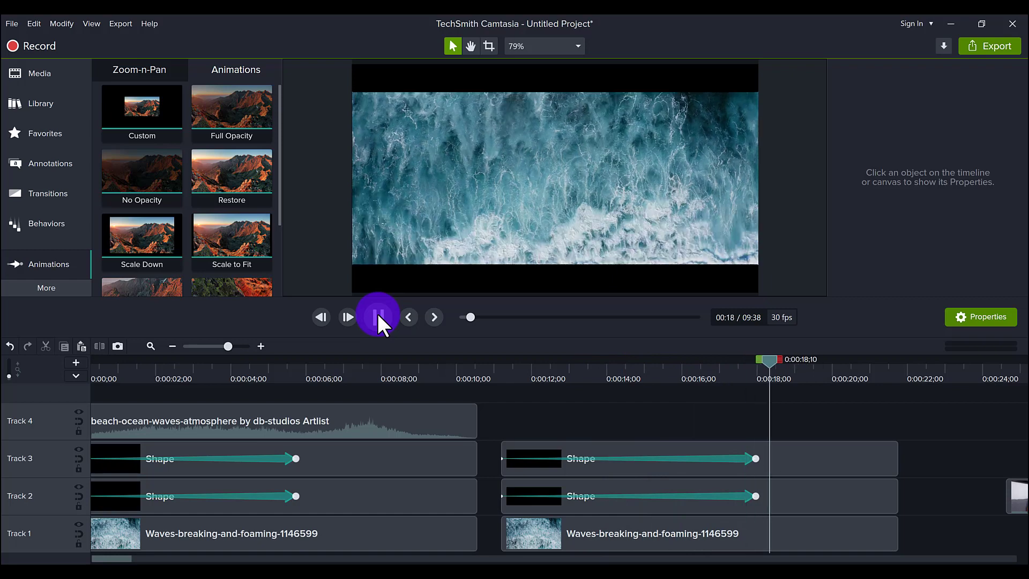
{"action": "left_click", "coordinate": [378, 316]}
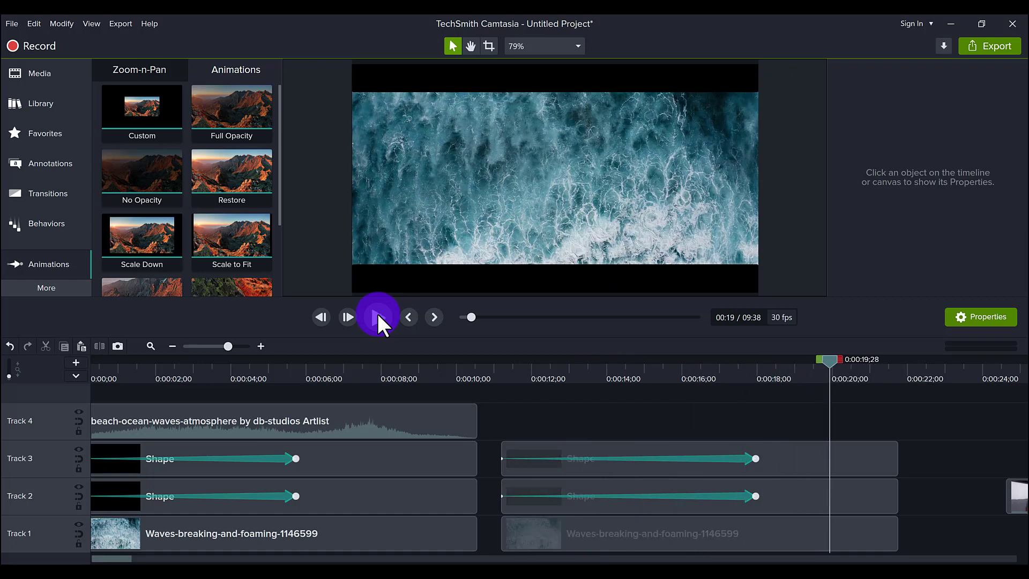
Move the Track 4 ocean-waves audio to start at about 0:10;15 and preview again from 0:11
{"action": "left_click_drag", "start_coordinate": [133, 417], "coordinate": [549, 422]}
{"action": "left_click", "coordinate": [494, 369]}
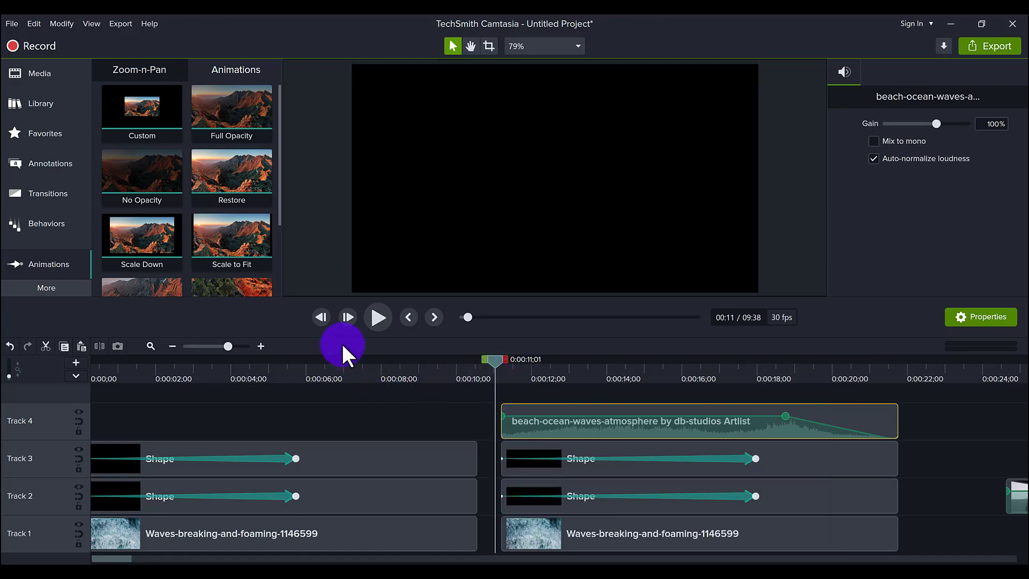
{"action": "left_click", "coordinate": [381, 316]}
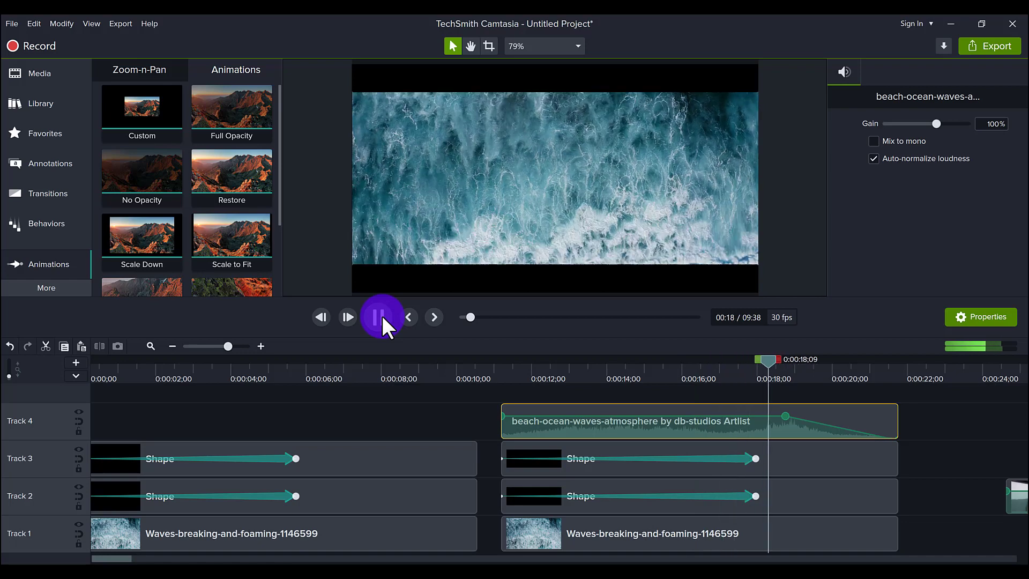
{"action": "left_click", "coordinate": [382, 318]}
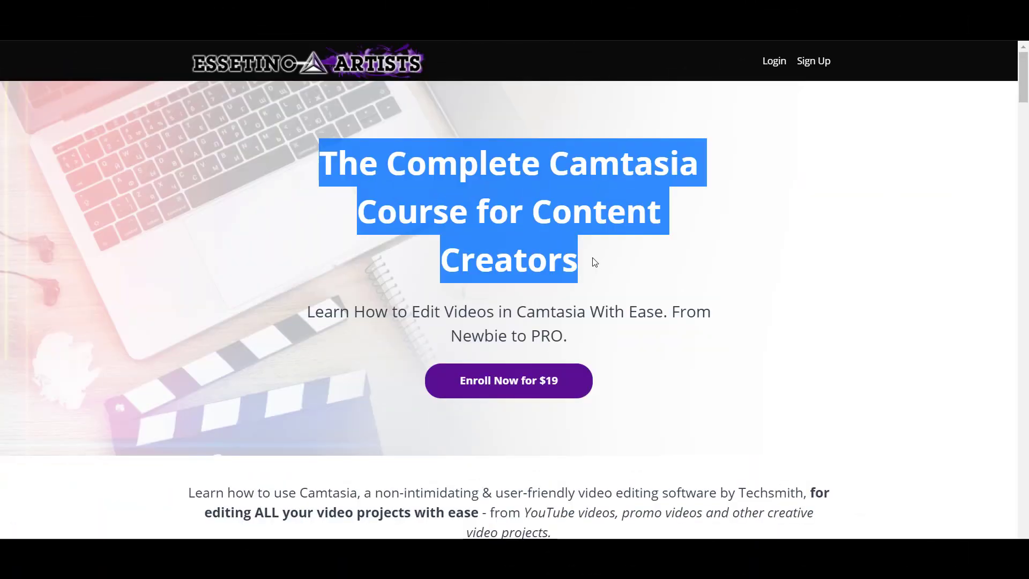
{"action": "left_click", "coordinate": [646, 303]}
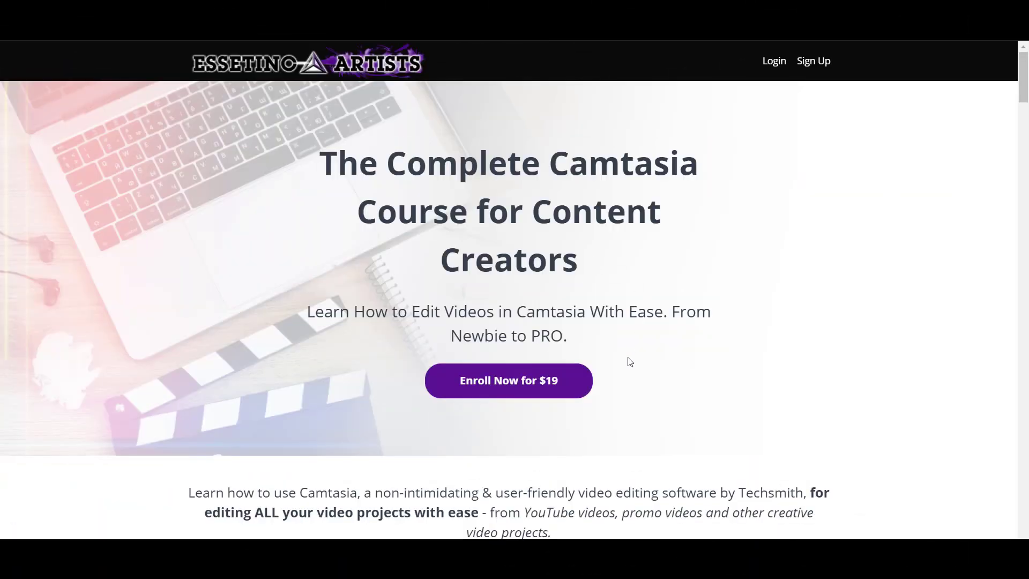
{"action": "scroll", "coordinate": [630, 362], "scroll_direction": "down", "scroll_amount": 7}
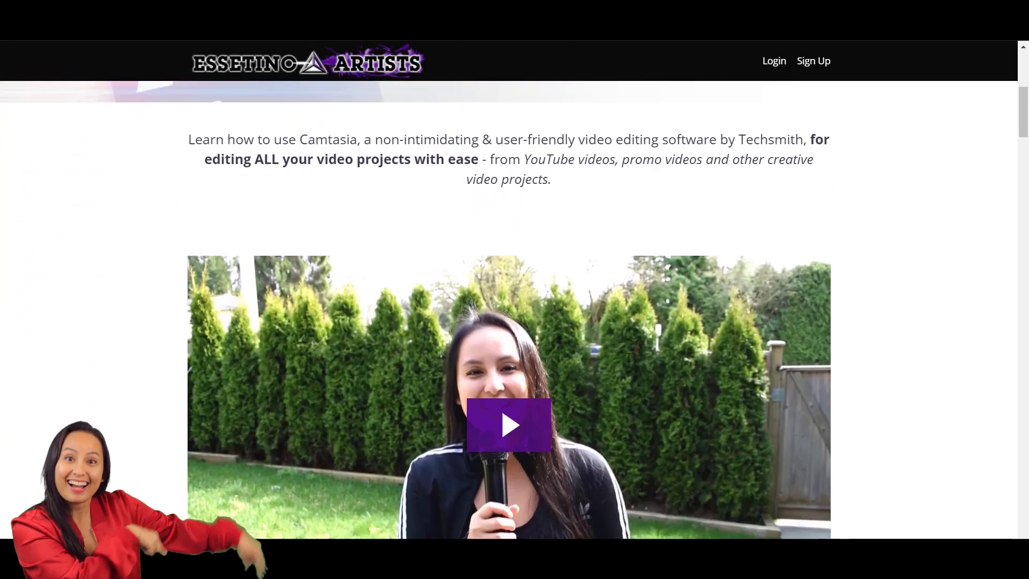
{"action": "scroll", "coordinate": [629, 359], "scroll_direction": "down", "scroll_amount": 5}
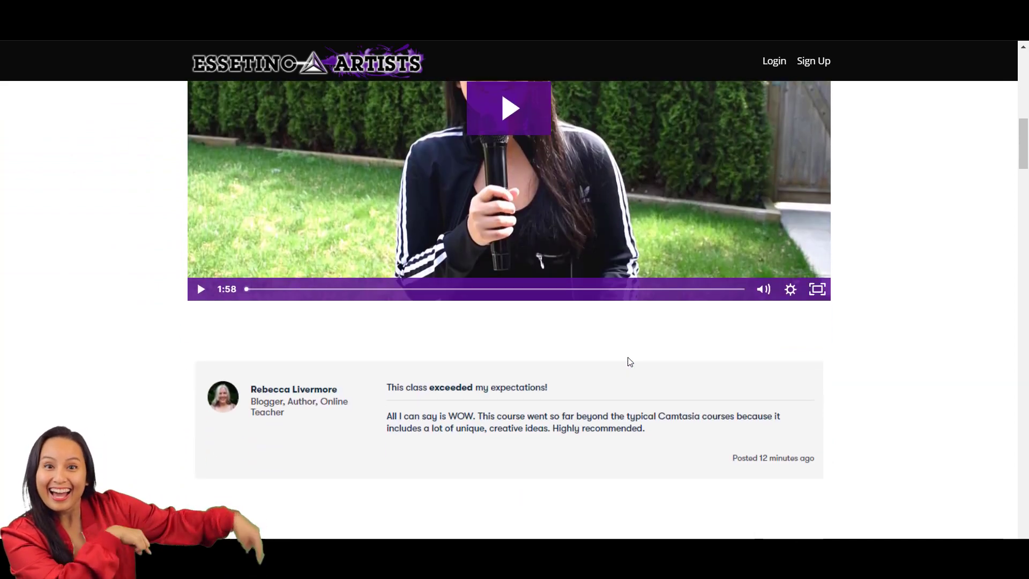
{"action": "scroll", "coordinate": [630, 362], "scroll_direction": "down", "scroll_amount": 5}
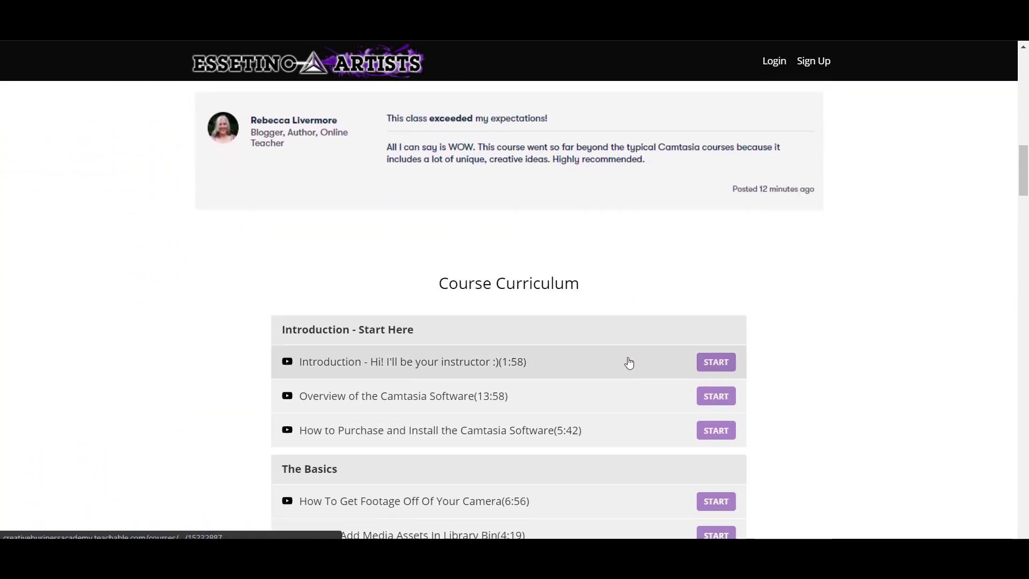
{"action": "scroll", "coordinate": [630, 363], "scroll_direction": "down", "scroll_amount": 7}
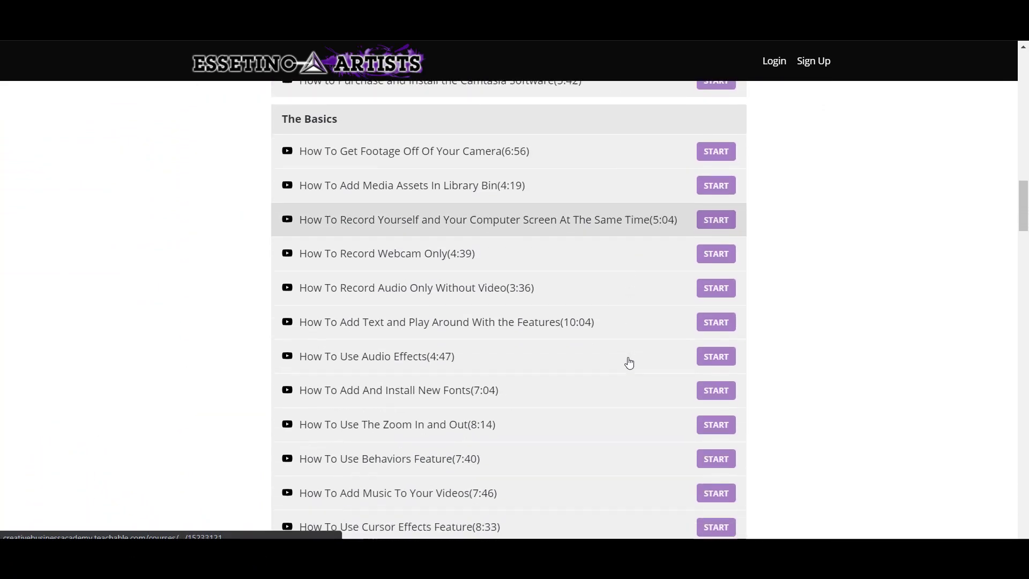
{"action": "scroll", "coordinate": [629, 364], "scroll_direction": "down", "scroll_amount": 8}
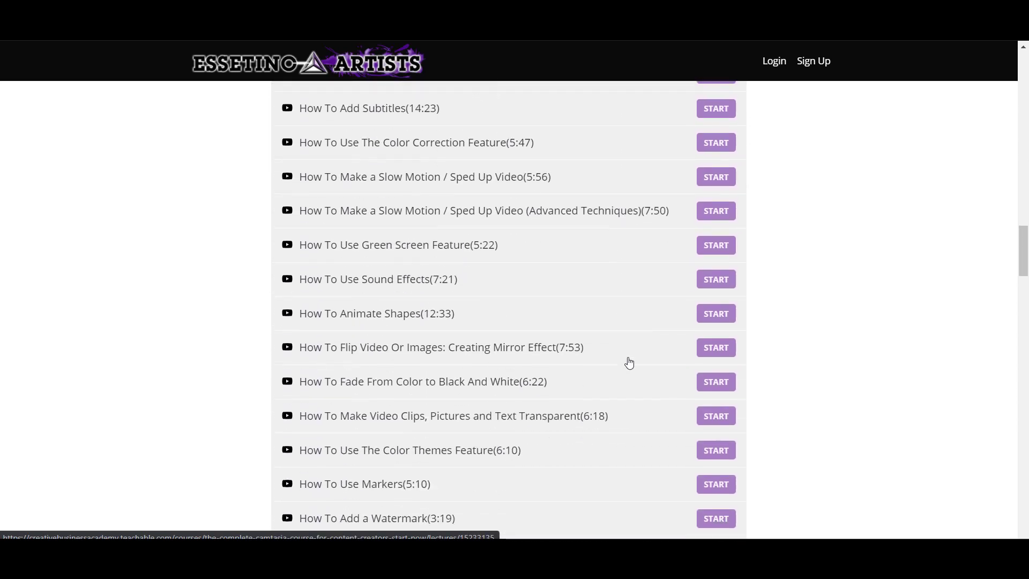
{"action": "scroll", "coordinate": [630, 364], "scroll_direction": "down", "scroll_amount": 9}
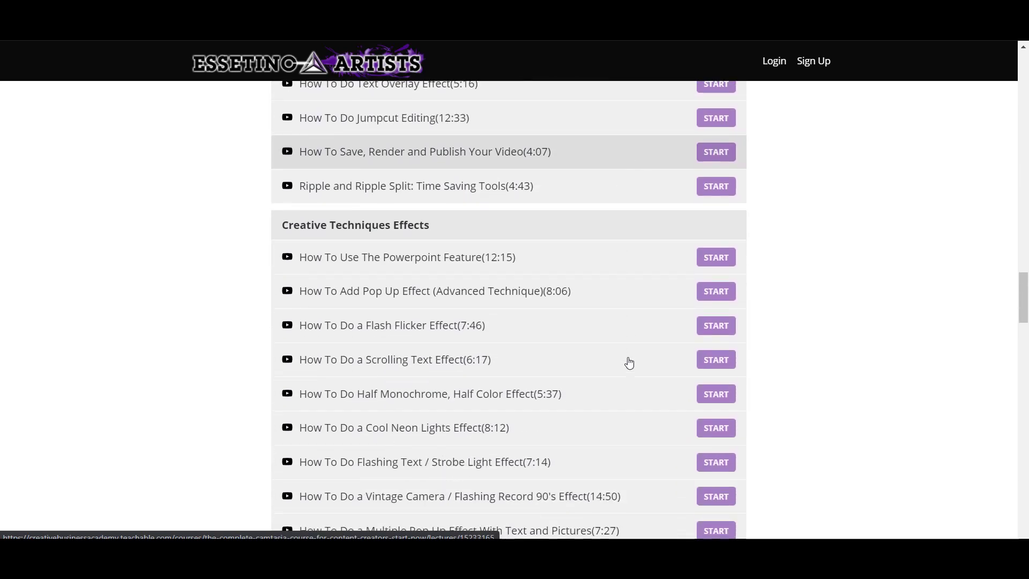